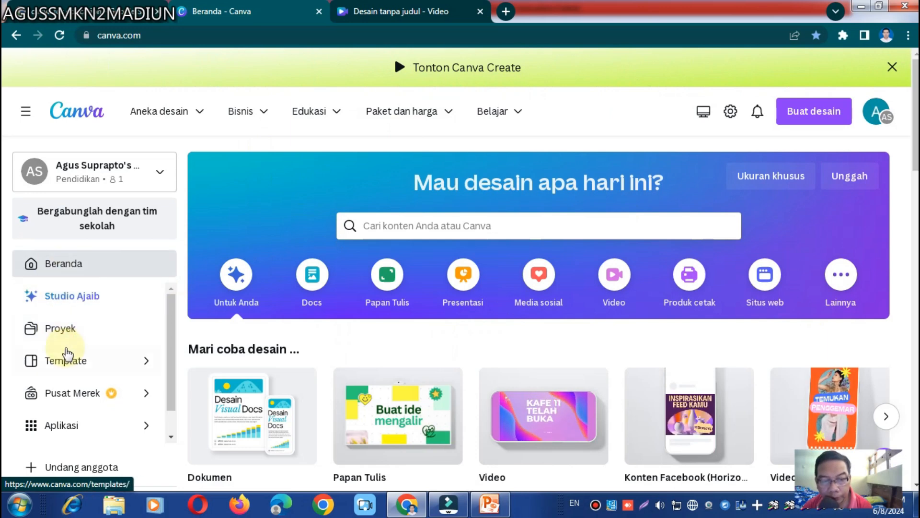
Open the app directory and search it for Lalamu Studio
{"action": "left_click", "coordinate": [70, 431]}
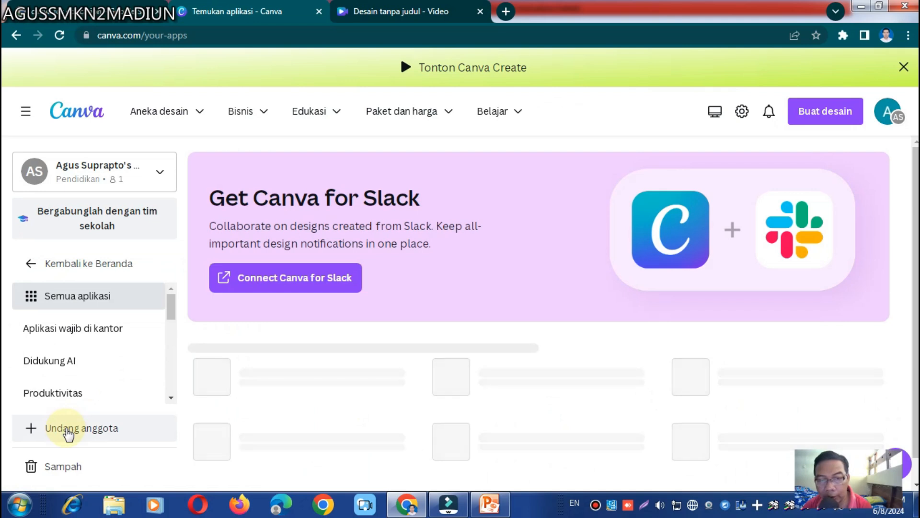
{"action": "scroll", "coordinate": [335, 363], "scroll_direction": "down", "scroll_amount": 1}
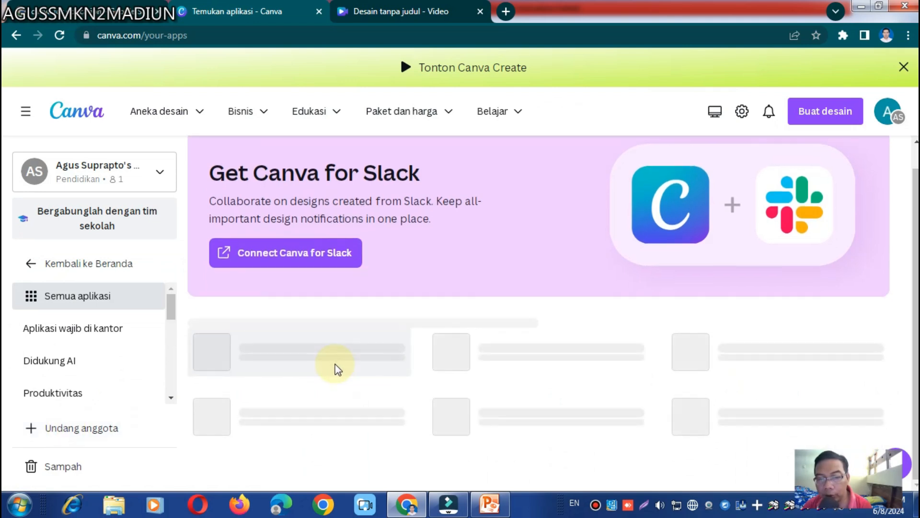
{"action": "left_click", "coordinate": [263, 321]}
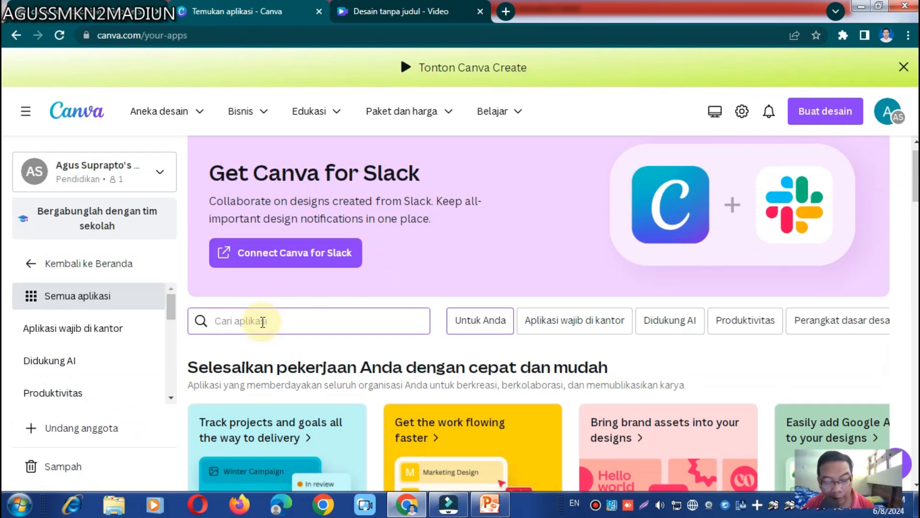
{"action": "type", "text": "lalamu"}
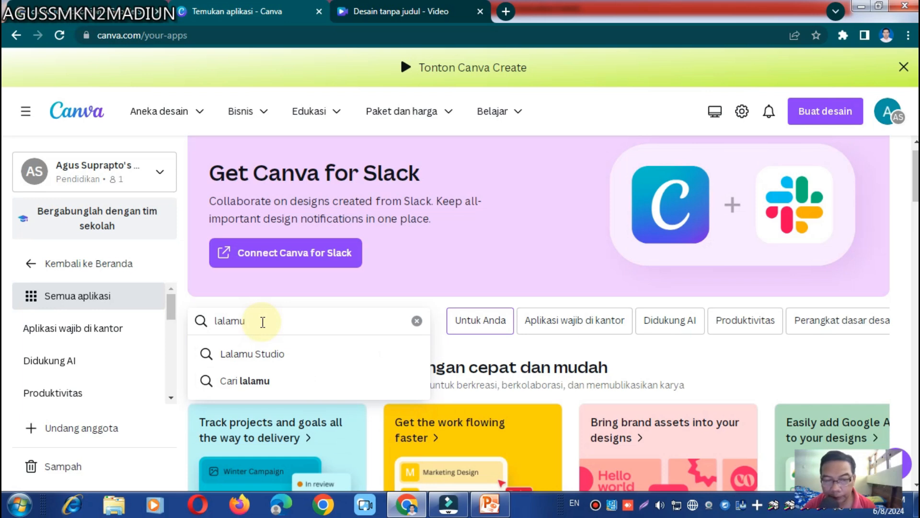
{"action": "left_click", "coordinate": [257, 355]}
Close the other video design's browser tab and use Lalamu Studio in a new 1920 × 1080 Video design
{"action": "left_click", "coordinate": [480, 12]}
{"action": "scroll", "coordinate": [350, 222], "scroll_direction": "down", "scroll_amount": 2}
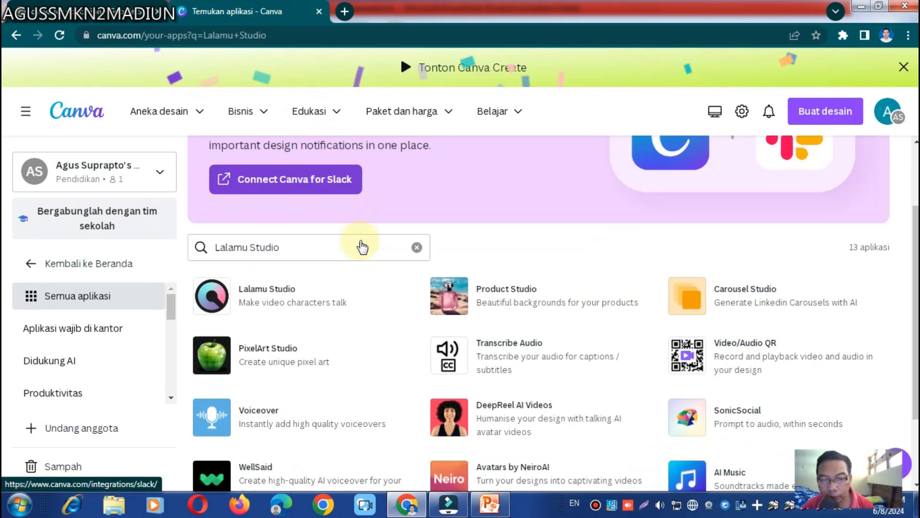
{"action": "scroll", "coordinate": [362, 247], "scroll_direction": "down", "scroll_amount": 2}
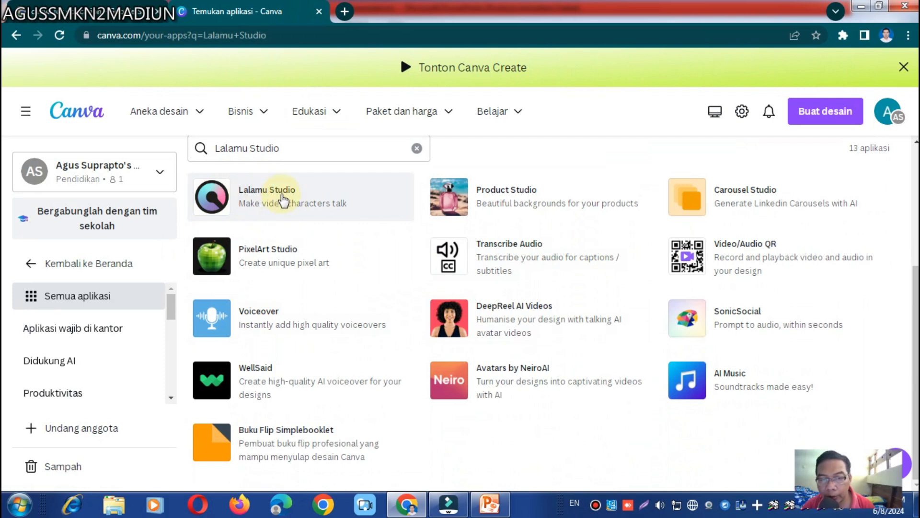
{"action": "left_click", "coordinate": [256, 198]}
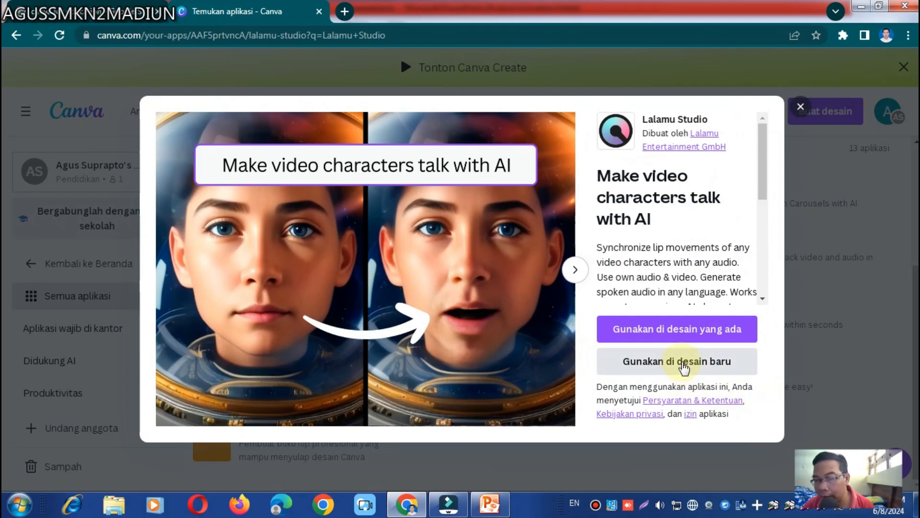
{"action": "left_click", "coordinate": [683, 365]}
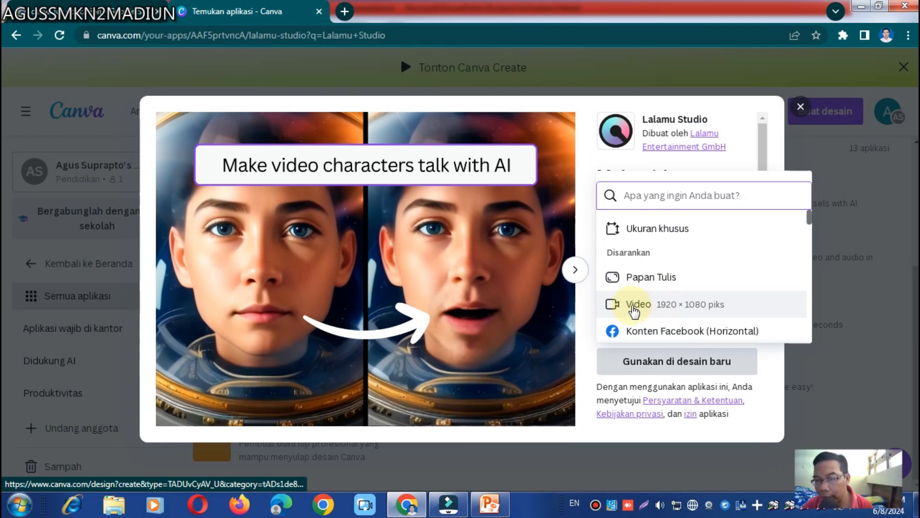
{"action": "left_click", "coordinate": [634, 307]}
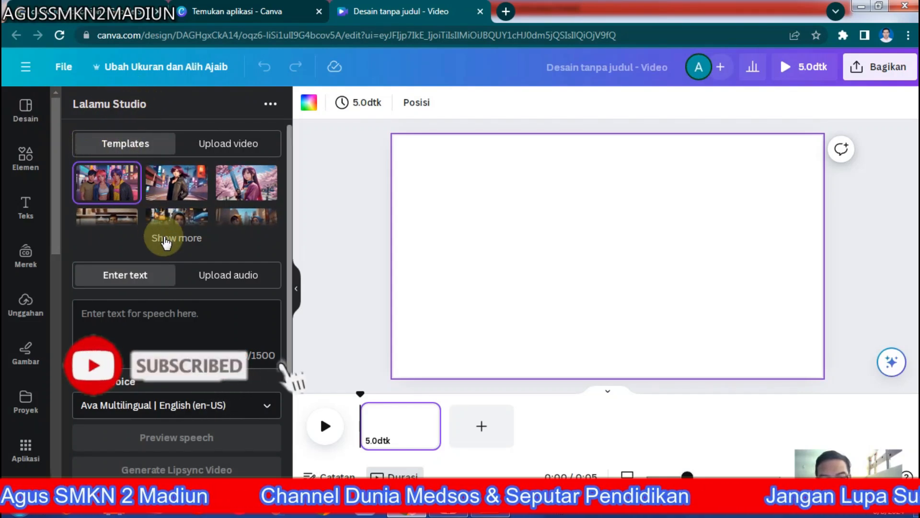
Review Lalamu Studio's template options and show its video upload options
{"action": "scroll", "coordinate": [160, 192], "scroll_direction": "down", "scroll_amount": 2}
{"action": "scroll", "coordinate": [161, 192], "scroll_direction": "up", "scroll_amount": 2}
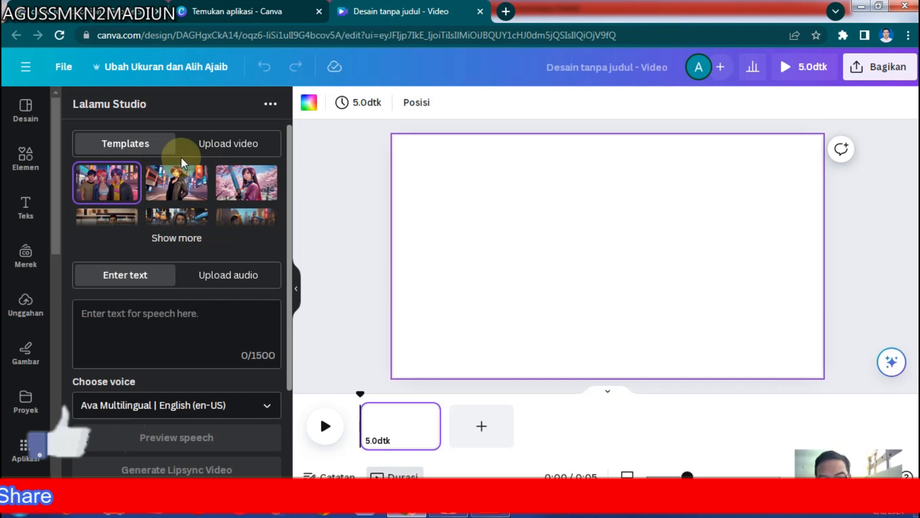
{"action": "left_click", "coordinate": [221, 146]}
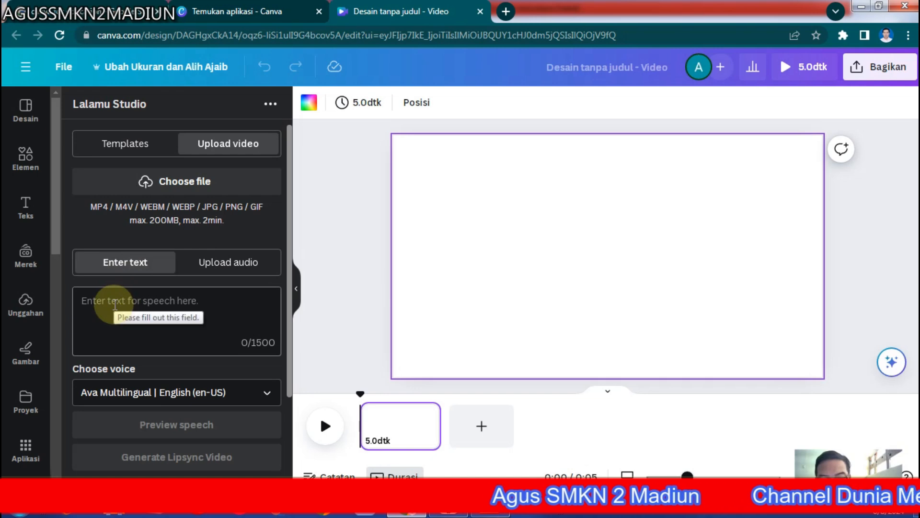
Examine the English voices offered for speech in Lalamu Studio, keeping the current voice
{"action": "scroll", "coordinate": [115, 305], "scroll_direction": "down", "scroll_amount": 2}
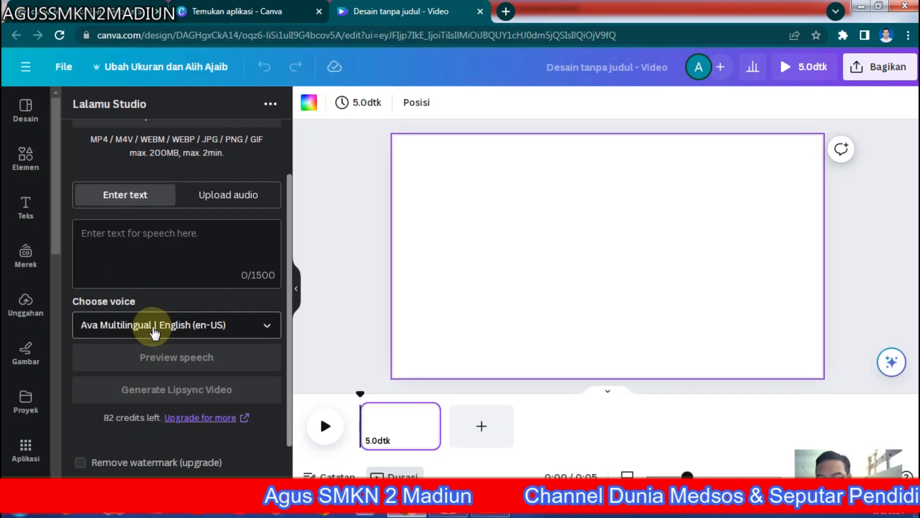
{"action": "left_click", "coordinate": [153, 327]}
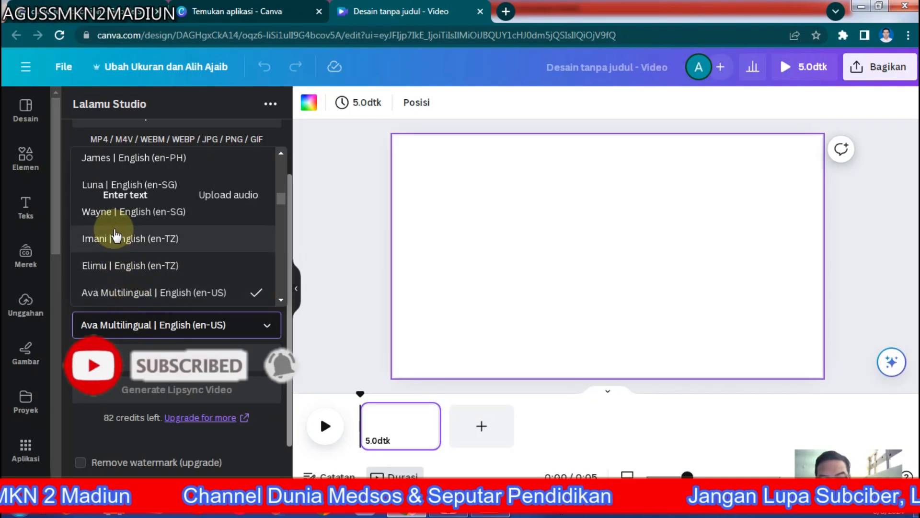
{"action": "scroll", "coordinate": [130, 269], "scroll_direction": "up", "scroll_amount": 5}
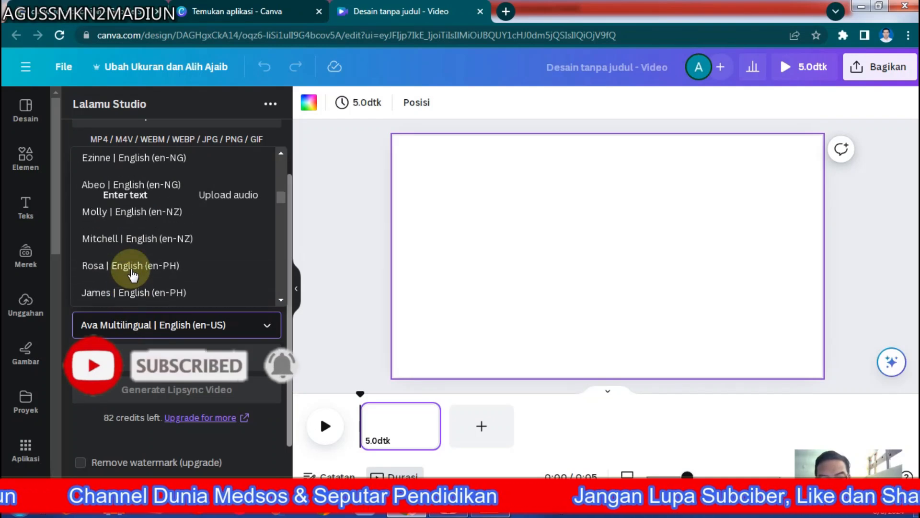
{"action": "scroll", "coordinate": [132, 276], "scroll_direction": "down", "scroll_amount": 5}
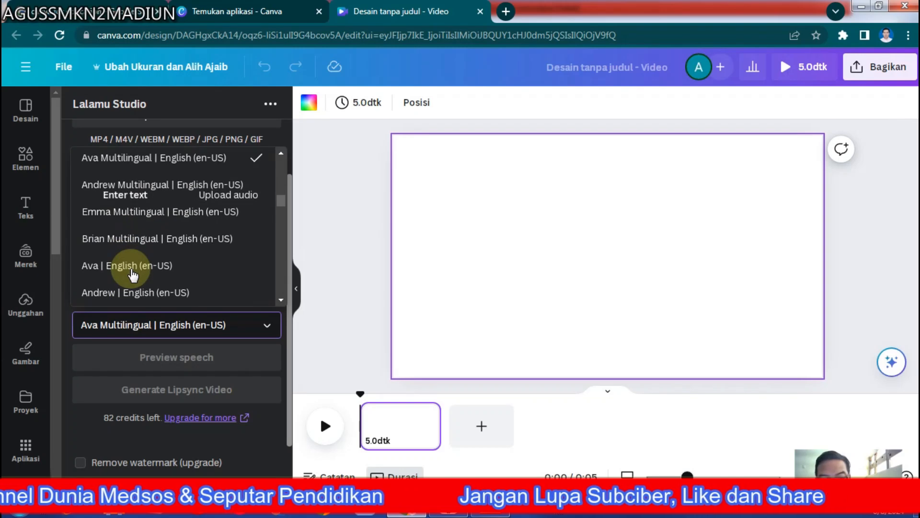
{"action": "scroll", "coordinate": [133, 274], "scroll_direction": "up", "scroll_amount": 2}
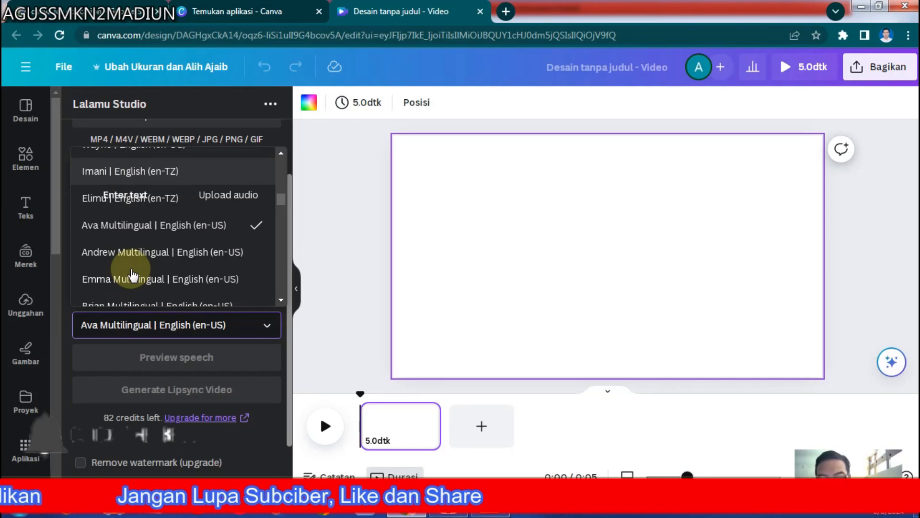
{"action": "scroll", "coordinate": [133, 275], "scroll_direction": "down", "scroll_amount": 3}
{"action": "scroll", "coordinate": [133, 275], "scroll_direction": "down", "scroll_amount": 2}
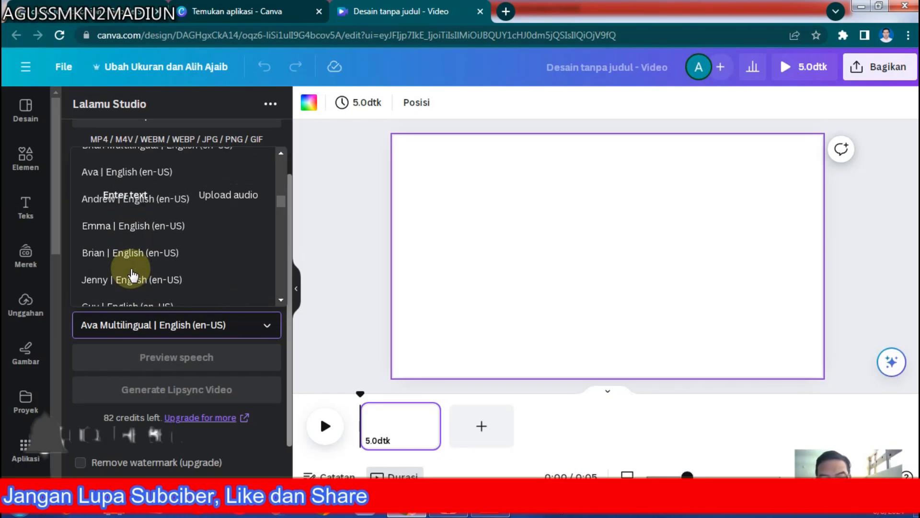
{"action": "scroll", "coordinate": [133, 274], "scroll_direction": "up", "scroll_amount": 5}
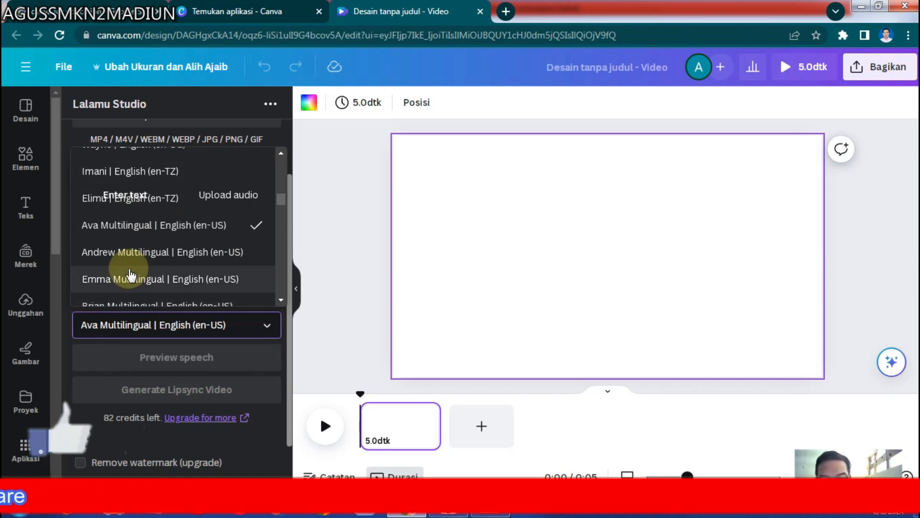
{"action": "scroll", "coordinate": [132, 287], "scroll_direction": "down", "scroll_amount": 1}
{"action": "left_click", "coordinate": [167, 324]}
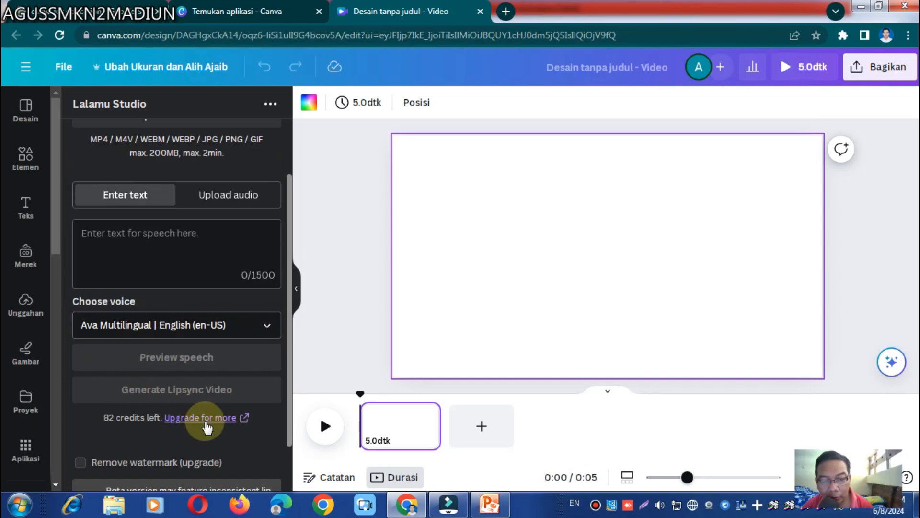
Expand the full set of video templates and choose the one showing a young woman with long brown hair
{"action": "scroll", "coordinate": [187, 394], "scroll_direction": "down", "scroll_amount": 1}
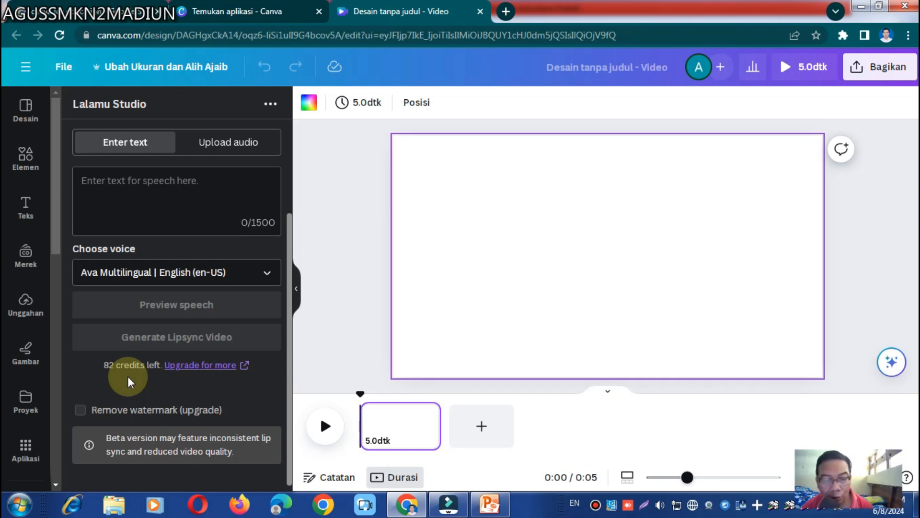
{"action": "scroll", "coordinate": [127, 370], "scroll_direction": "up", "scroll_amount": 2}
{"action": "scroll", "coordinate": [126, 368], "scroll_direction": "up", "scroll_amount": 1}
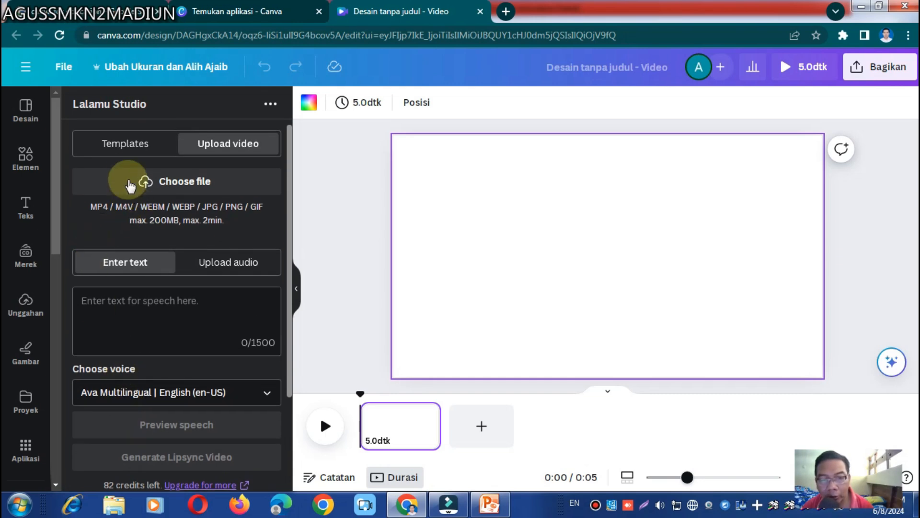
{"action": "left_click", "coordinate": [124, 146]}
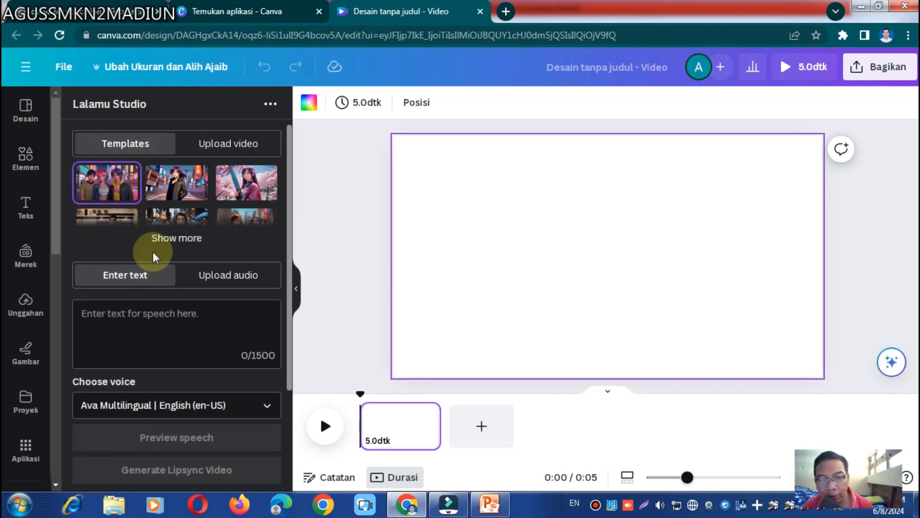
{"action": "left_click", "coordinate": [182, 187]}
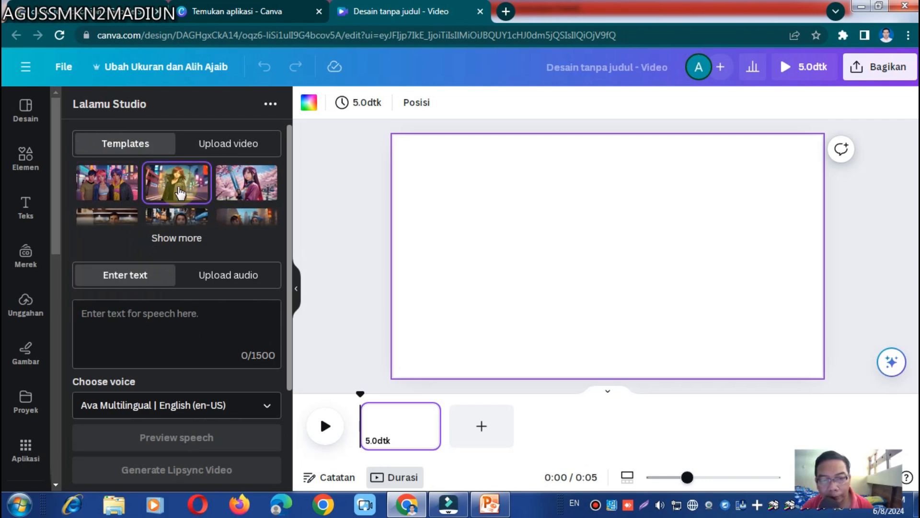
{"action": "left_click", "coordinate": [183, 240]}
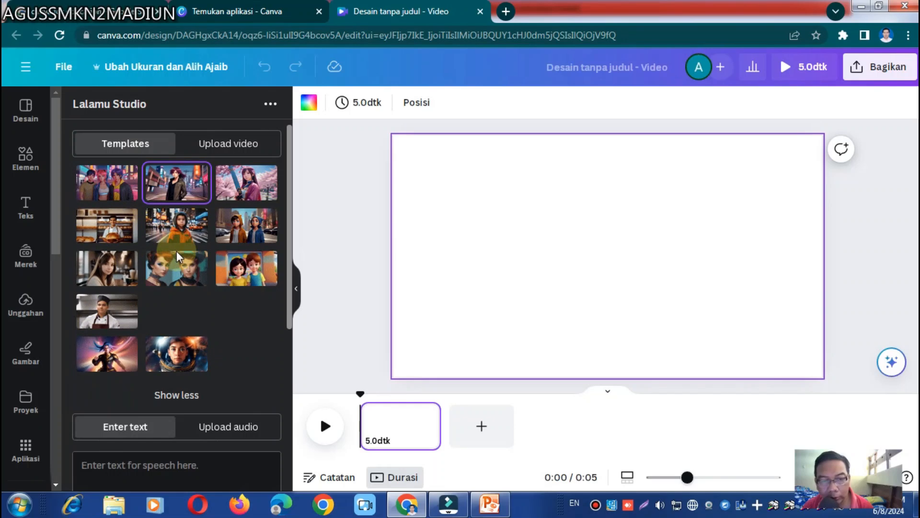
{"action": "left_click", "coordinate": [107, 277]}
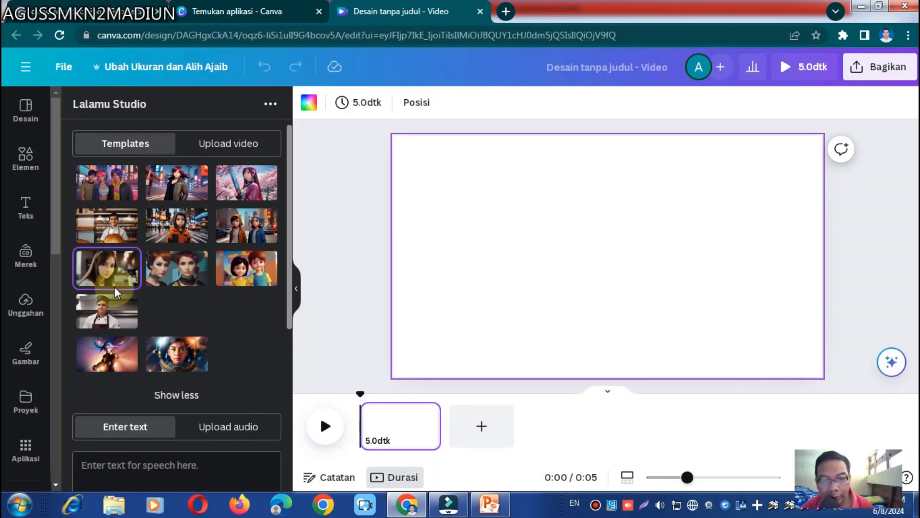
Enter the presenter's greeting as speech text, from "Selamat pagi sobat youtuber dimana saja berada" to "salam sukses dan salam bahagian."
{"action": "scroll", "coordinate": [200, 377], "scroll_direction": "down", "scroll_amount": 4}
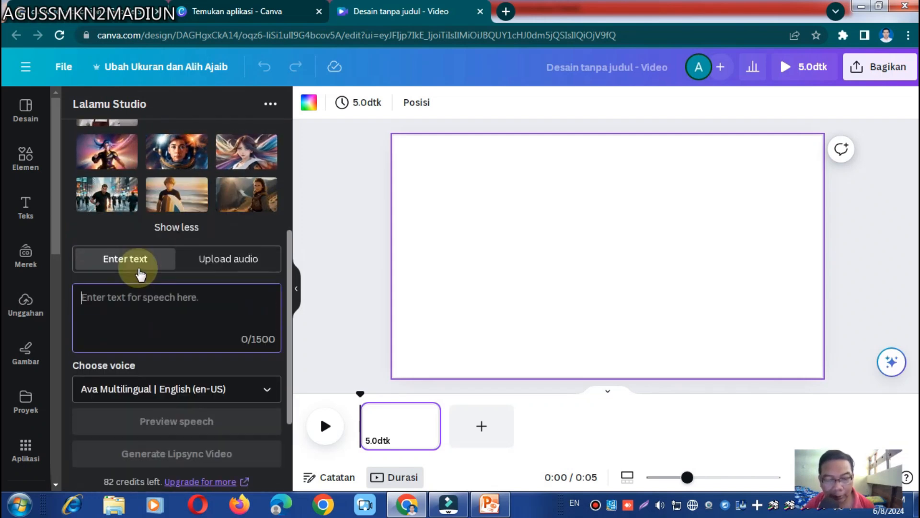
{"action": "type", "text": "Selama"}
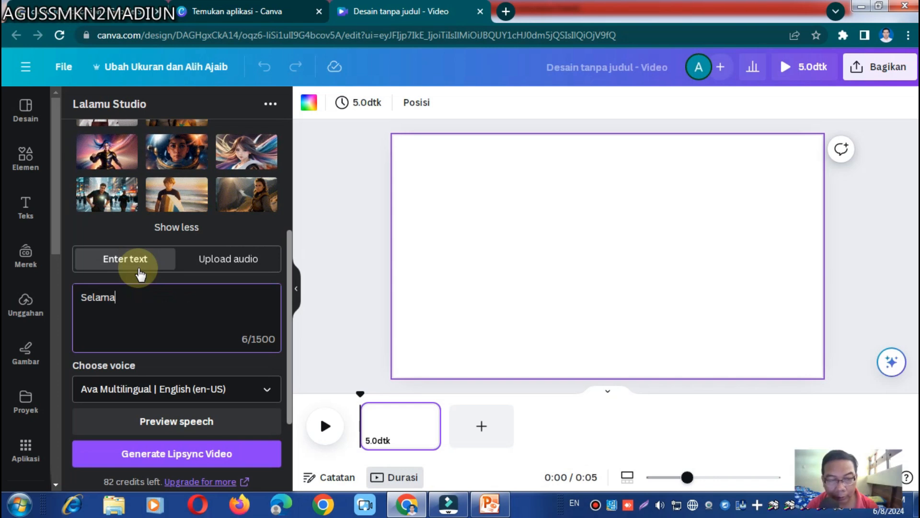
{"action": "type", "text": "t pagi s"}
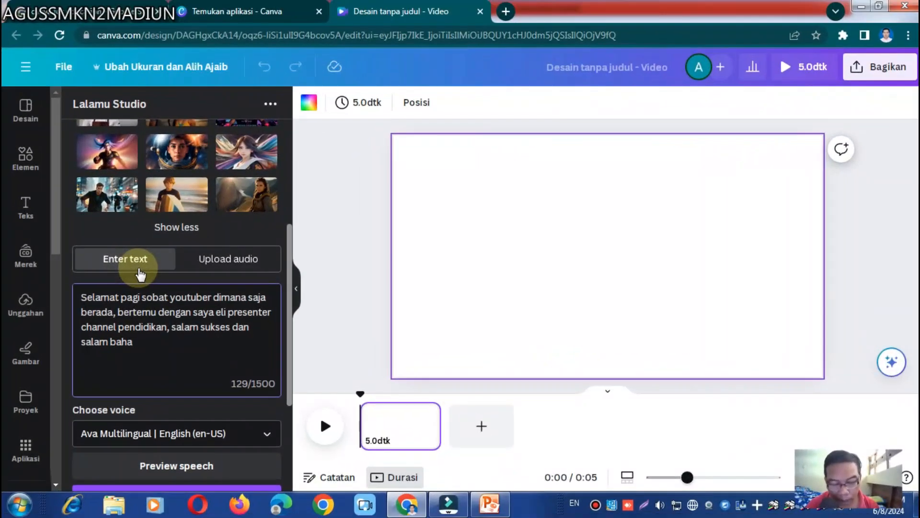
{"action": "type", "text": "gian."}
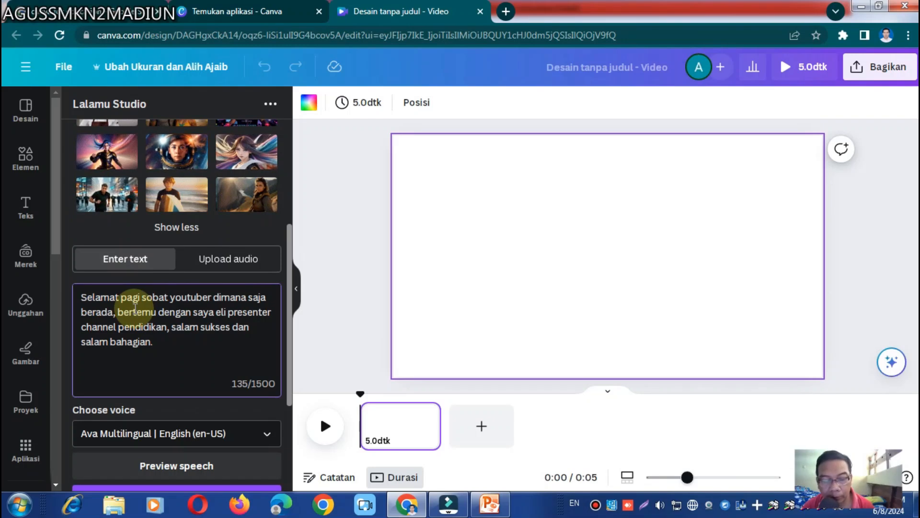
Review the voices offered for other languages, from the English ones back to the Arabic ones at the start of the list
{"action": "scroll", "coordinate": [135, 277], "scroll_direction": "down", "scroll_amount": 3}
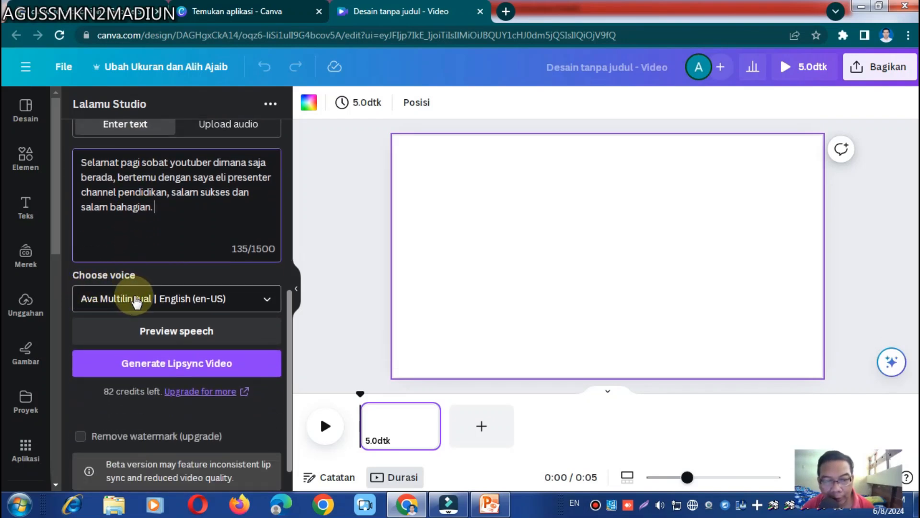
{"action": "left_click", "coordinate": [246, 302]}
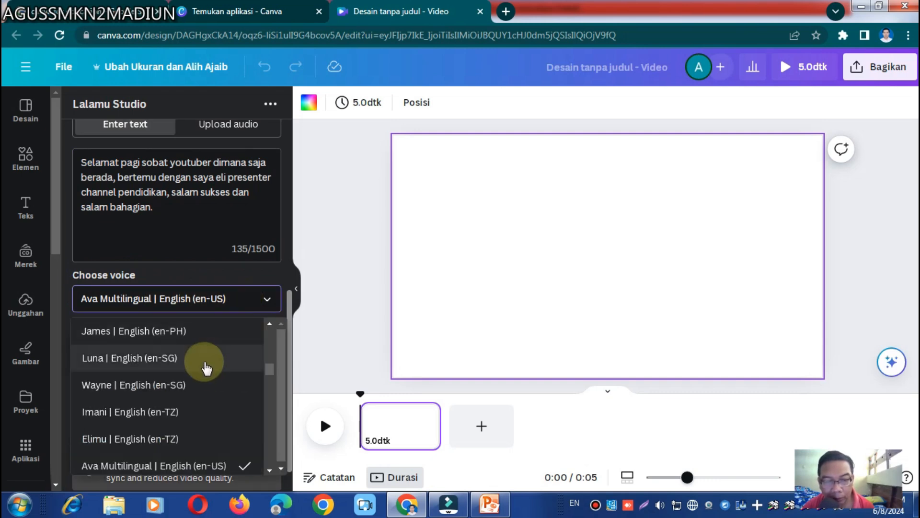
{"action": "scroll", "coordinate": [206, 369], "scroll_direction": "up", "scroll_amount": 2}
{"action": "scroll", "coordinate": [205, 388], "scroll_direction": "up", "scroll_amount": 2}
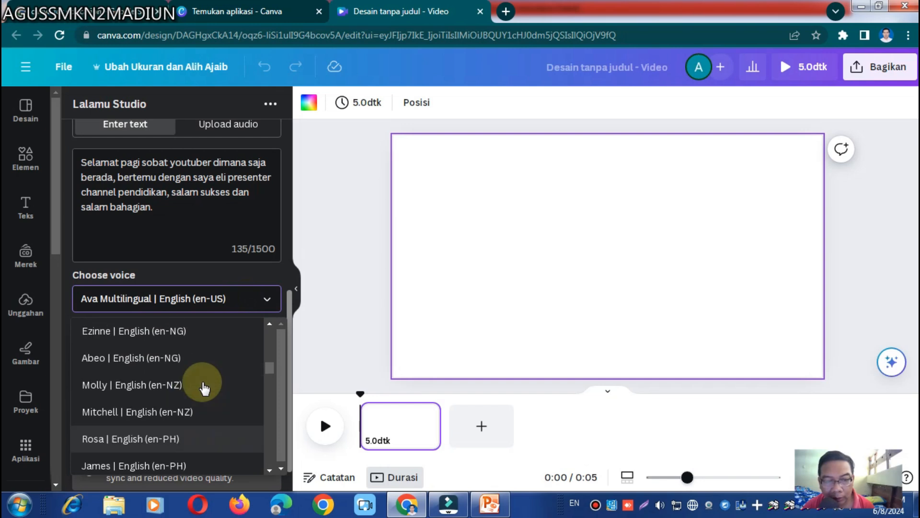
{"action": "scroll", "coordinate": [205, 388], "scroll_direction": "up", "scroll_amount": 2}
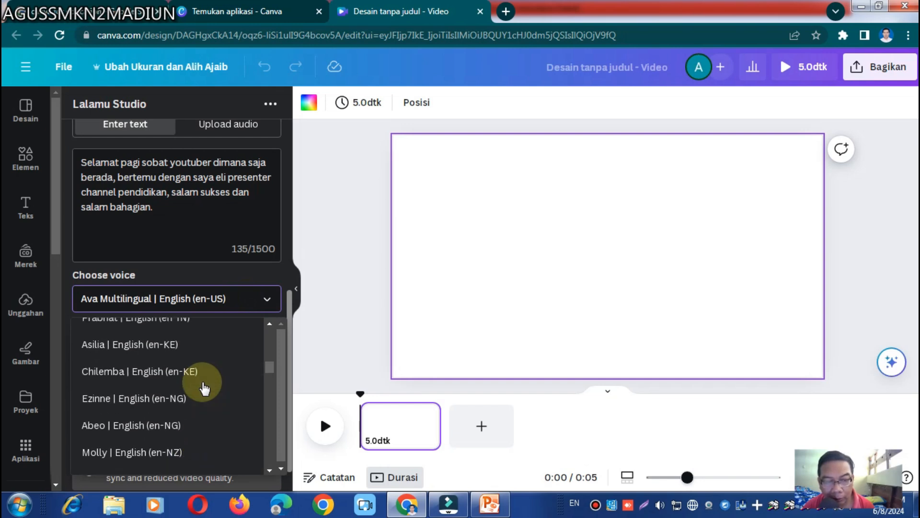
{"action": "scroll", "coordinate": [205, 389], "scroll_direction": "up", "scroll_amount": 10}
{"action": "scroll", "coordinate": [203, 387], "scroll_direction": "down", "scroll_amount": 2}
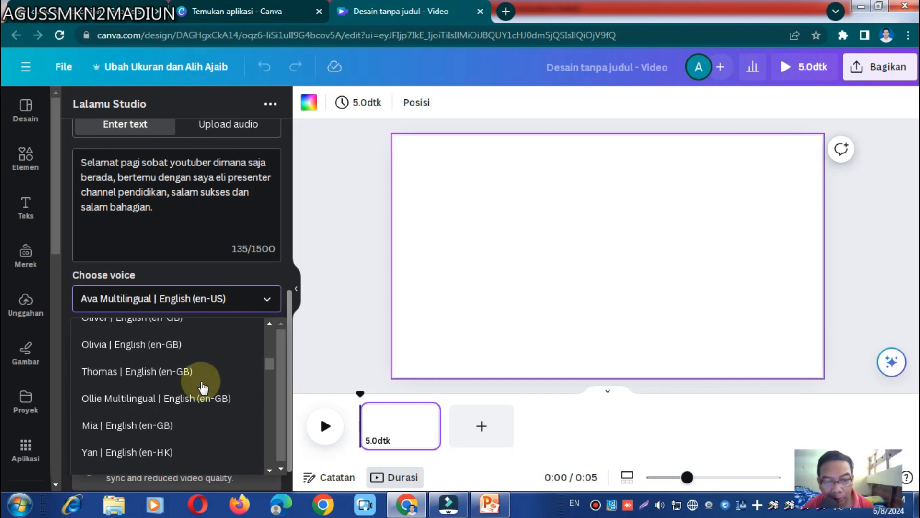
{"action": "scroll", "coordinate": [203, 386], "scroll_direction": "up", "scroll_amount": 6}
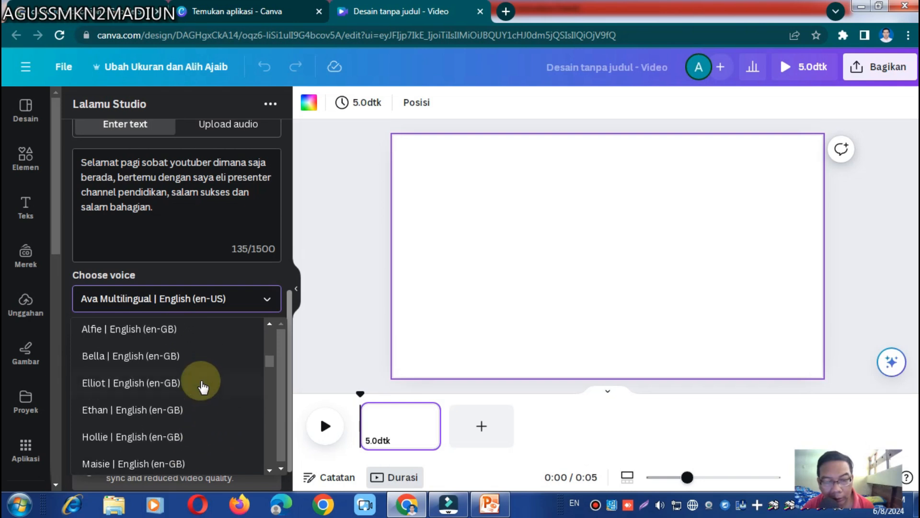
{"action": "scroll", "coordinate": [203, 386], "scroll_direction": "up", "scroll_amount": 8}
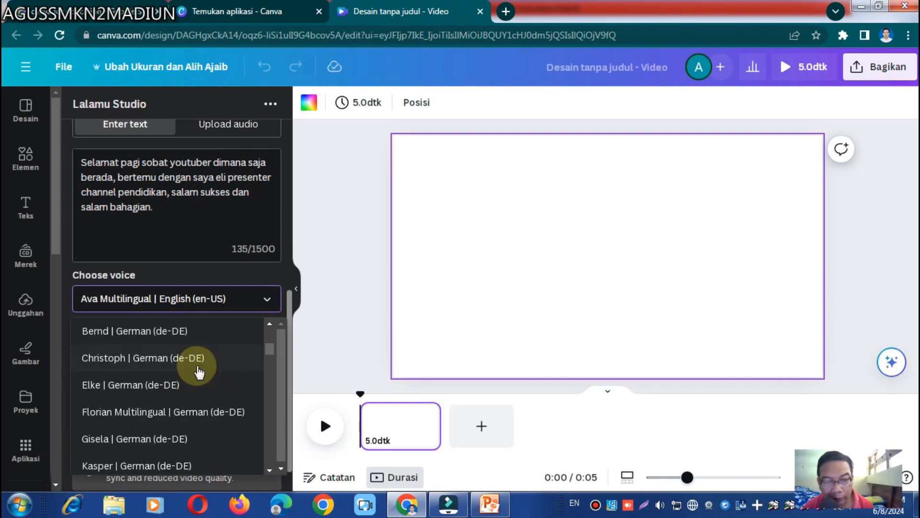
{"action": "scroll", "coordinate": [200, 379], "scroll_direction": "up", "scroll_amount": 10}
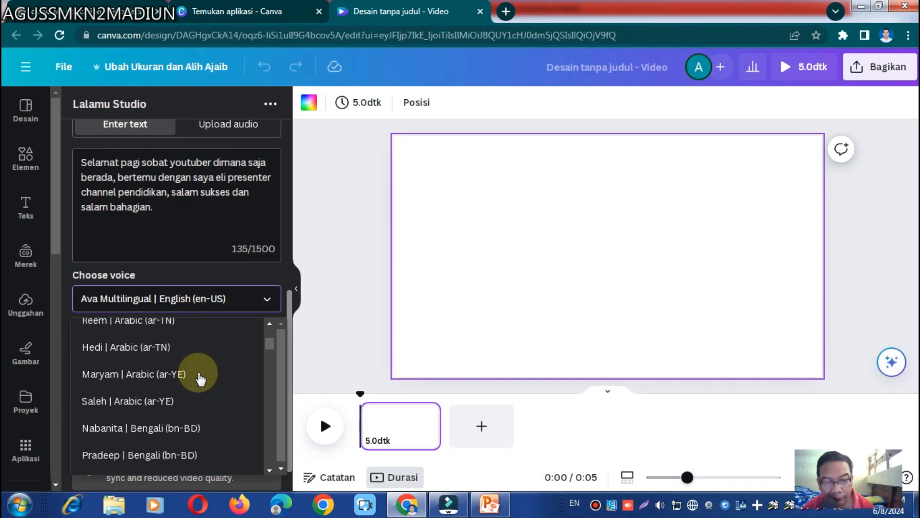
{"action": "scroll", "coordinate": [201, 378], "scroll_direction": "up", "scroll_amount": 6}
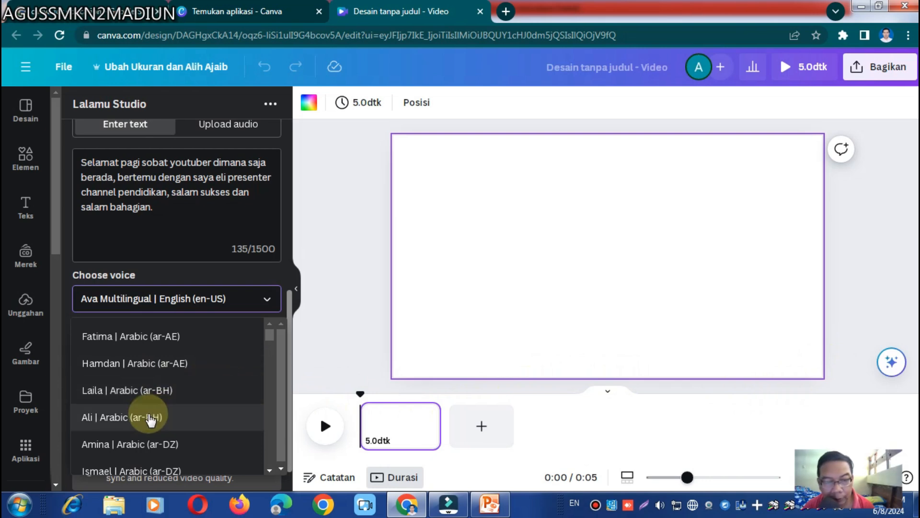
Choose the Emma Multilingual | English (en-US) voice for the speech
{"action": "scroll", "coordinate": [142, 406], "scroll_direction": "down", "scroll_amount": 6}
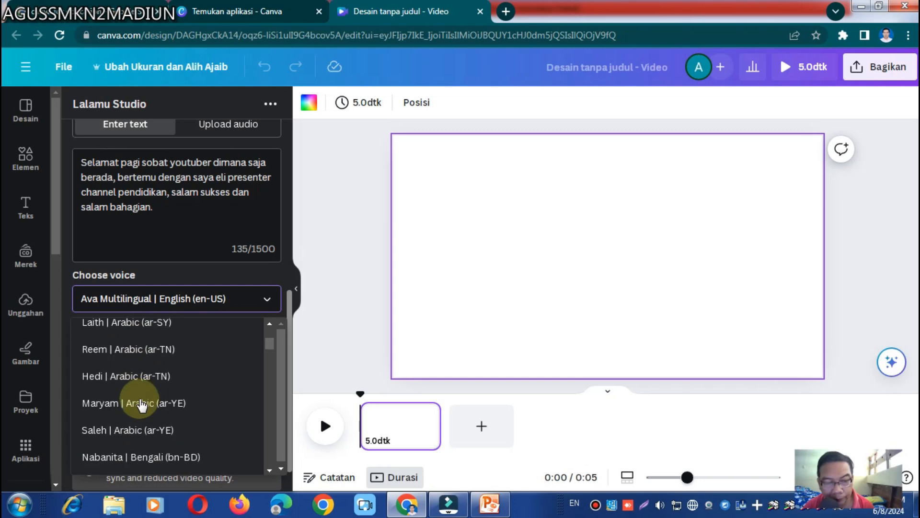
{"action": "scroll", "coordinate": [142, 406], "scroll_direction": "down", "scroll_amount": 3}
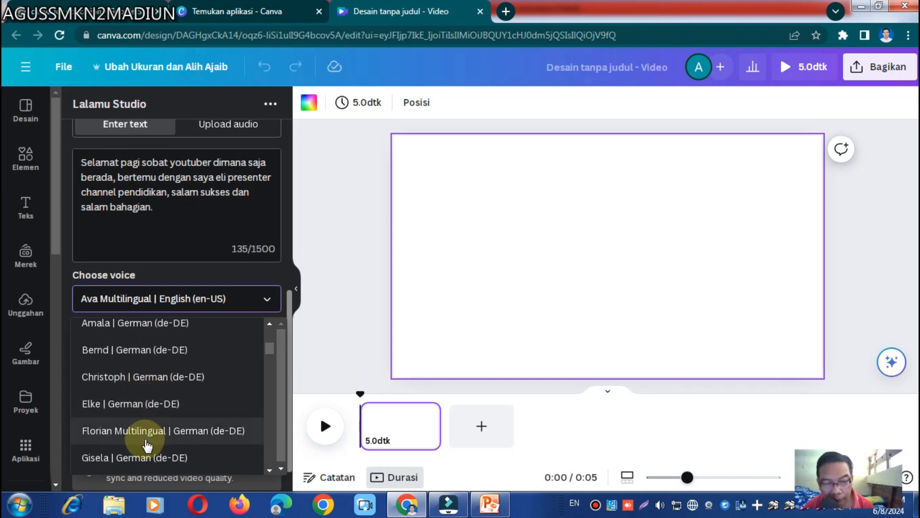
{"action": "scroll", "coordinate": [146, 439], "scroll_direction": "down", "scroll_amount": 9}
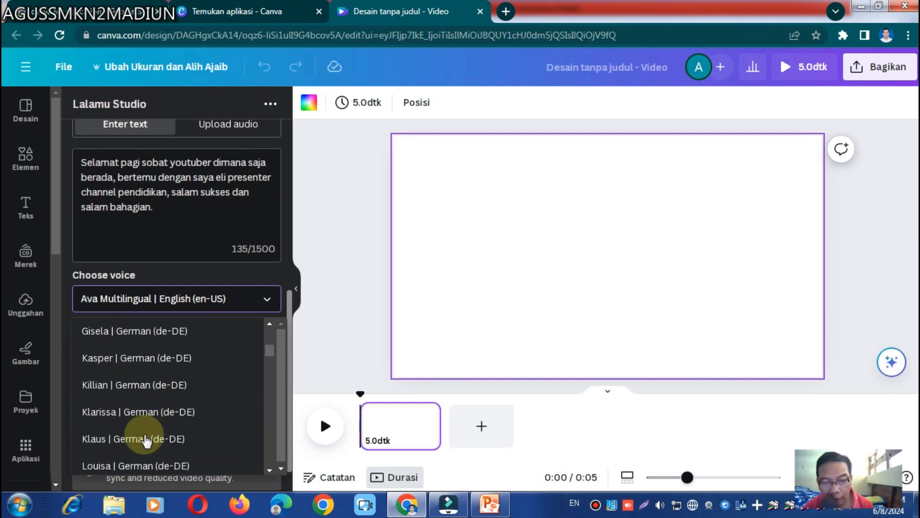
{"action": "scroll", "coordinate": [145, 437], "scroll_direction": "up", "scroll_amount": 2}
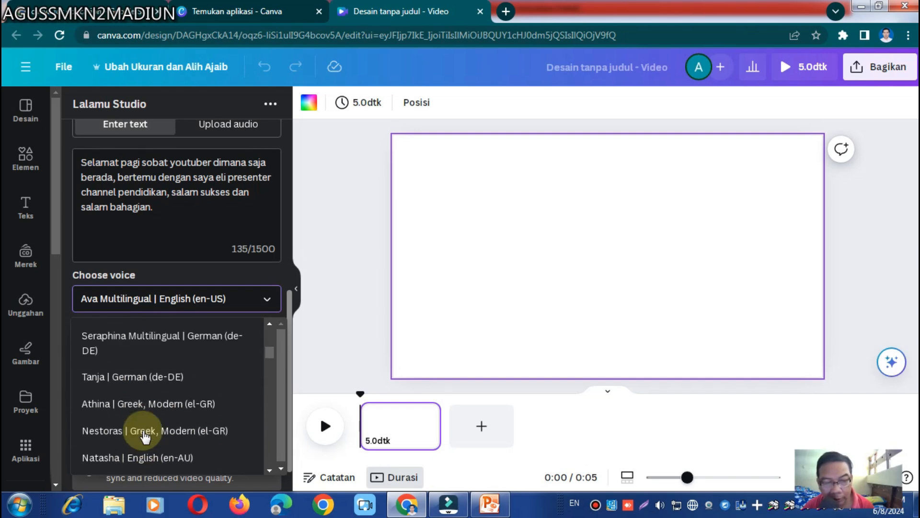
{"action": "scroll", "coordinate": [145, 438], "scroll_direction": "down", "scroll_amount": 9}
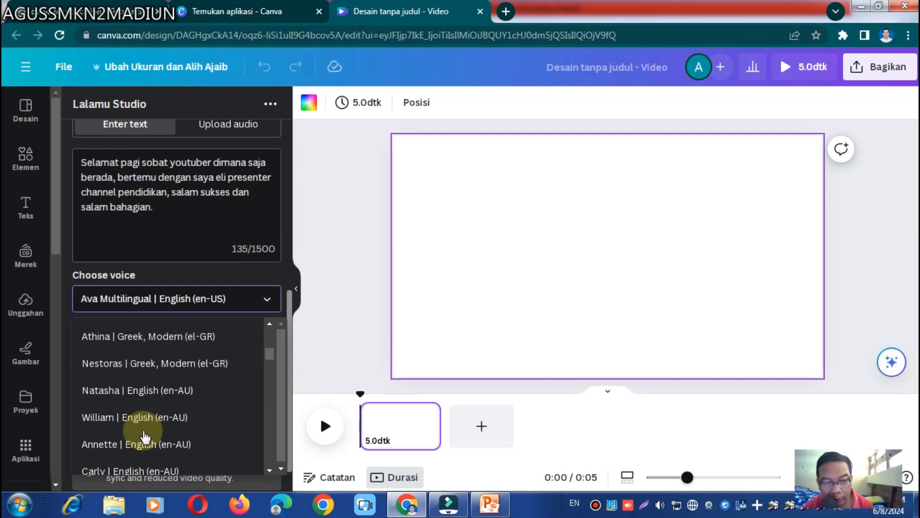
{"action": "scroll", "coordinate": [145, 436], "scroll_direction": "down", "scroll_amount": 12}
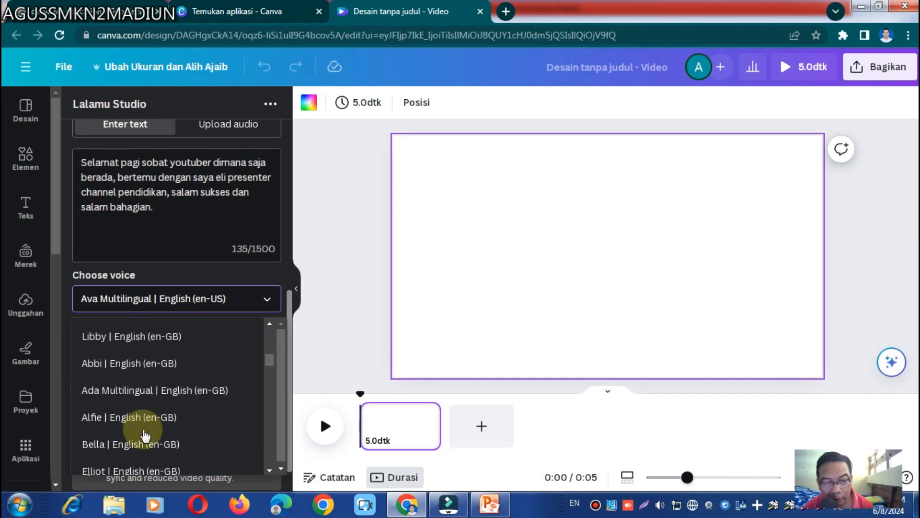
{"action": "scroll", "coordinate": [145, 434], "scroll_direction": "down", "scroll_amount": 12}
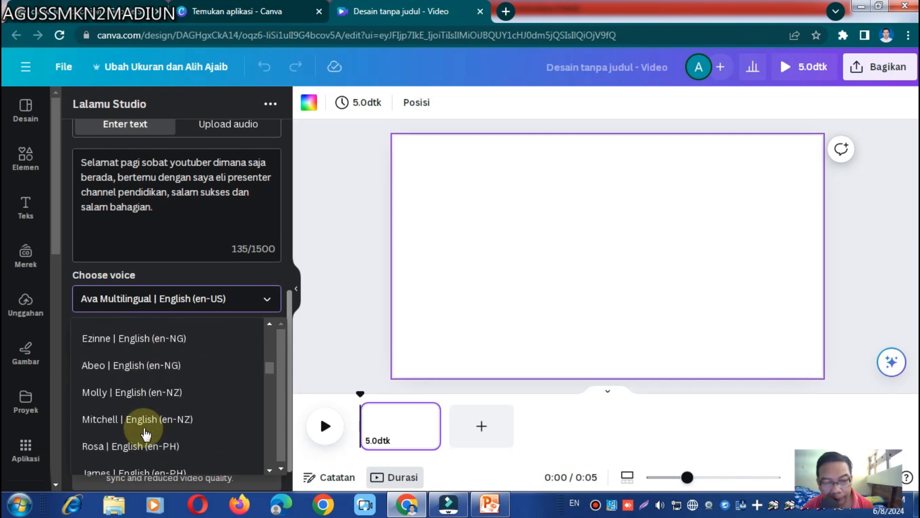
{"action": "scroll", "coordinate": [146, 434], "scroll_direction": "up", "scroll_amount": 3}
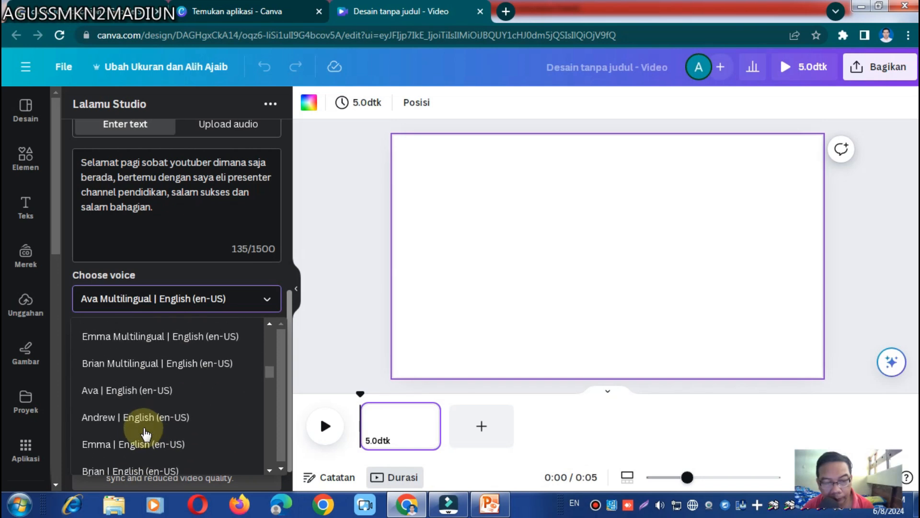
{"action": "left_click", "coordinate": [127, 341]}
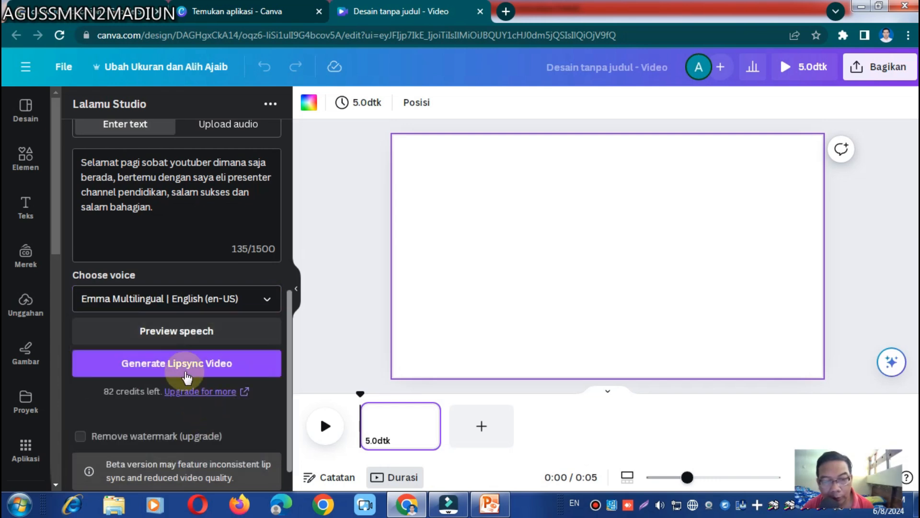
Create and play the speech preview of the greeting, and generate the lipsync video from it
{"action": "left_click", "coordinate": [174, 337]}
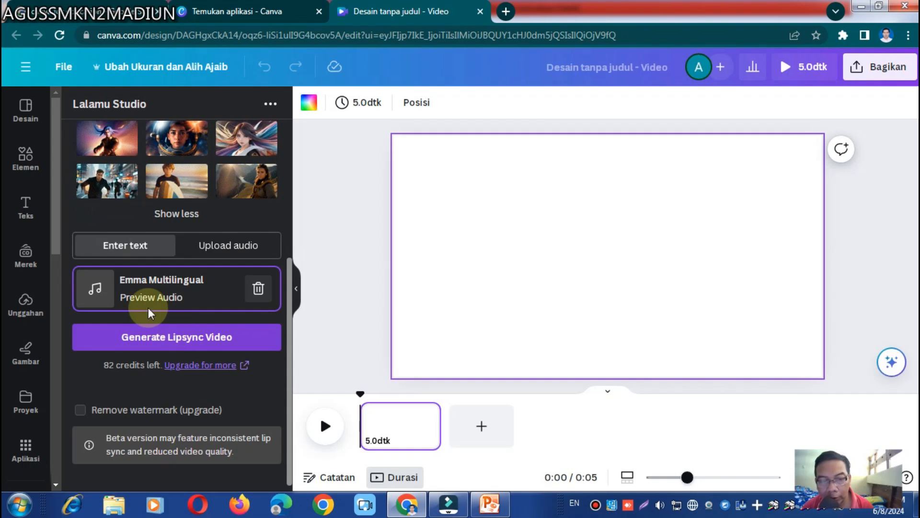
{"action": "left_click", "coordinate": [95, 289]}
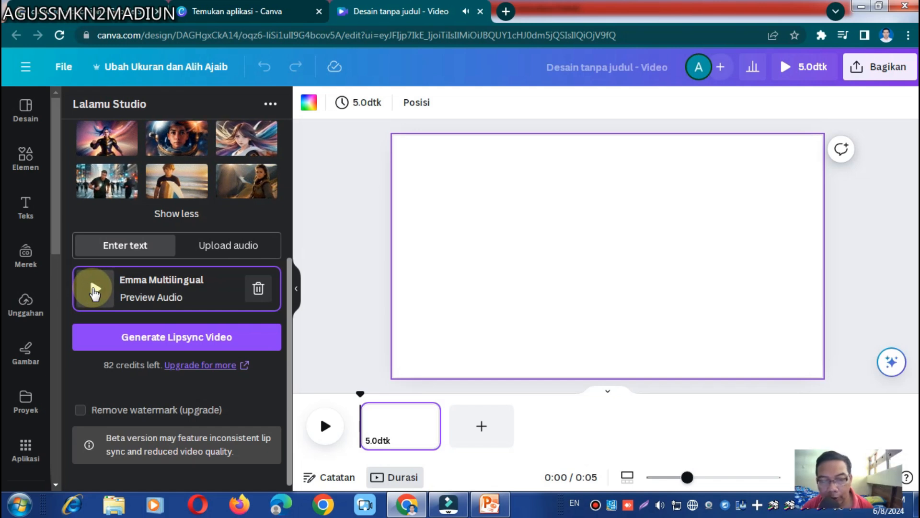
{"action": "left_click", "coordinate": [156, 338]}
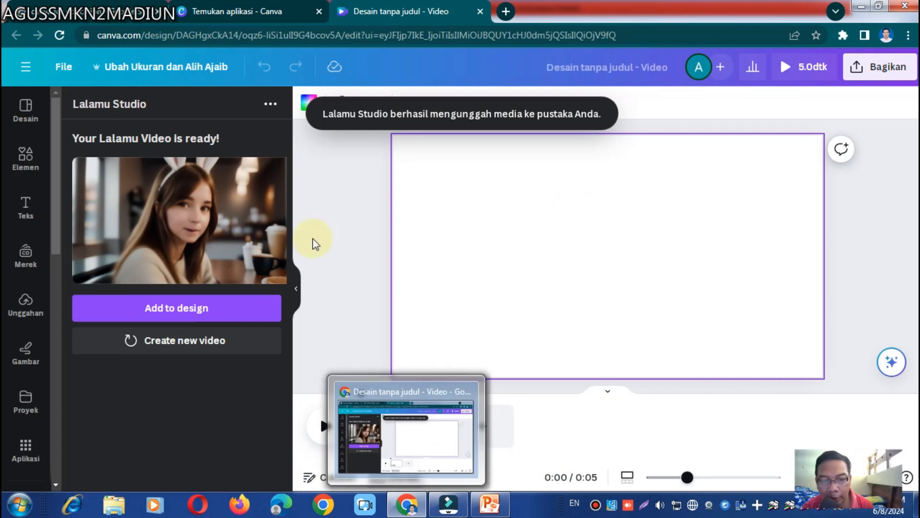
Add the generated lipsync video to the design and make it fill the whole page as the background
{"action": "left_click", "coordinate": [199, 315]}
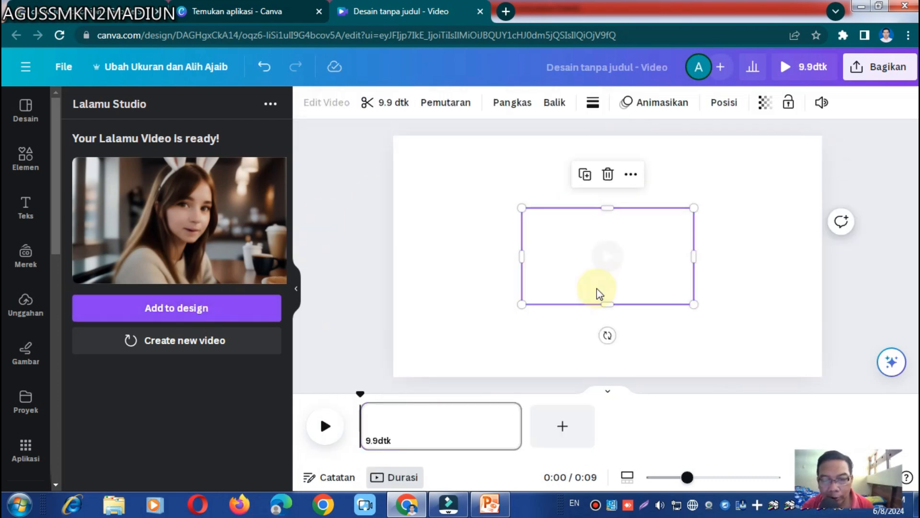
{"action": "left_click", "coordinate": [640, 243]}
{"action": "right_click", "coordinate": [640, 242]}
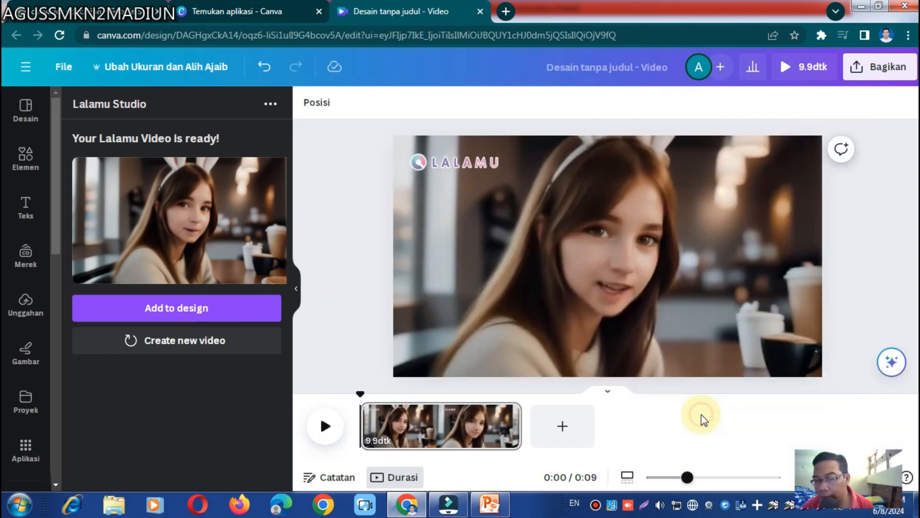
{"action": "left_click", "coordinate": [703, 420]}
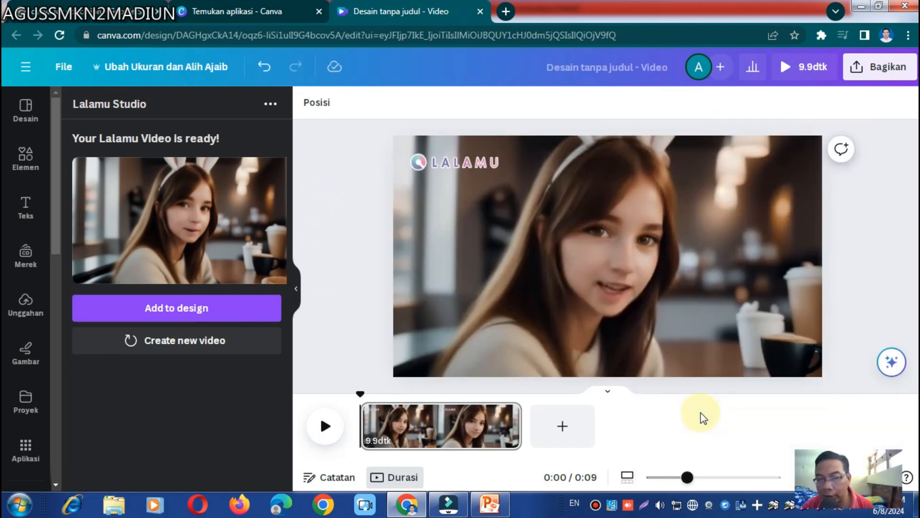
Play the lipsync video on the page and look at the design's sharing and download options
{"action": "left_click", "coordinate": [601, 265]}
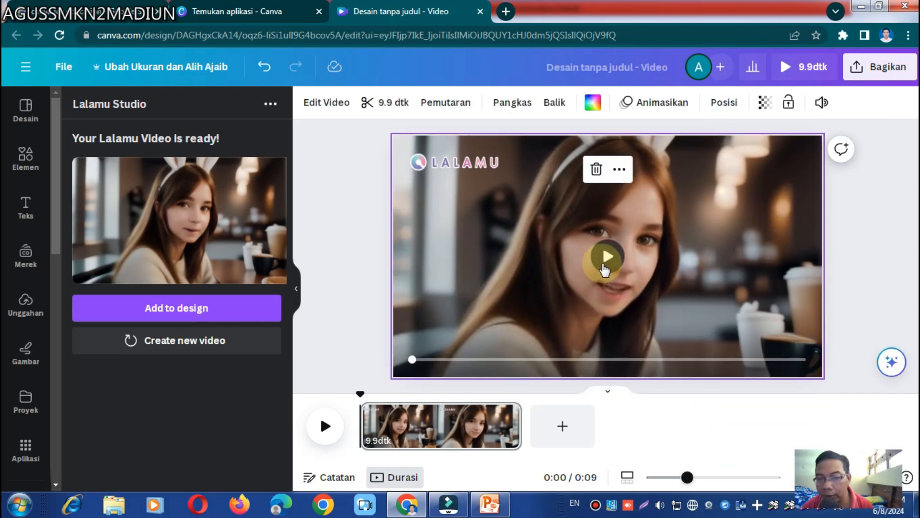
{"action": "left_click", "coordinate": [606, 259]}
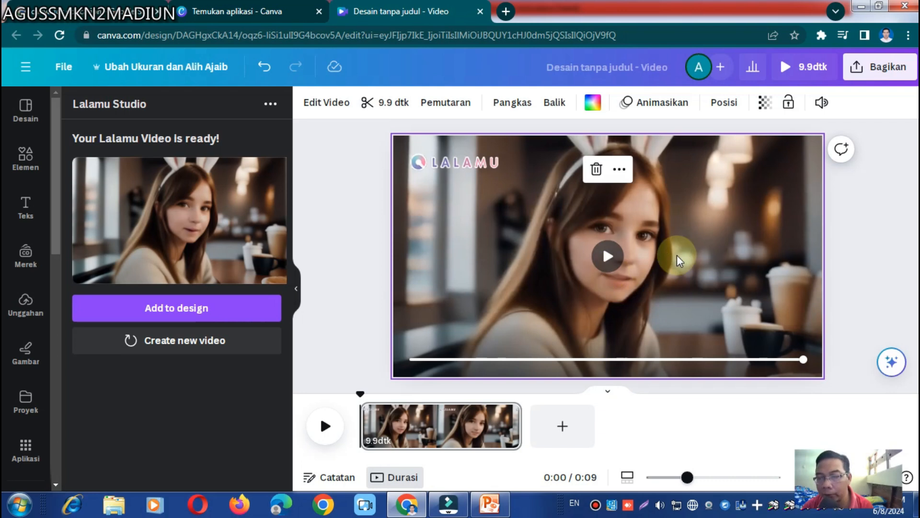
{"action": "left_click", "coordinate": [859, 72]}
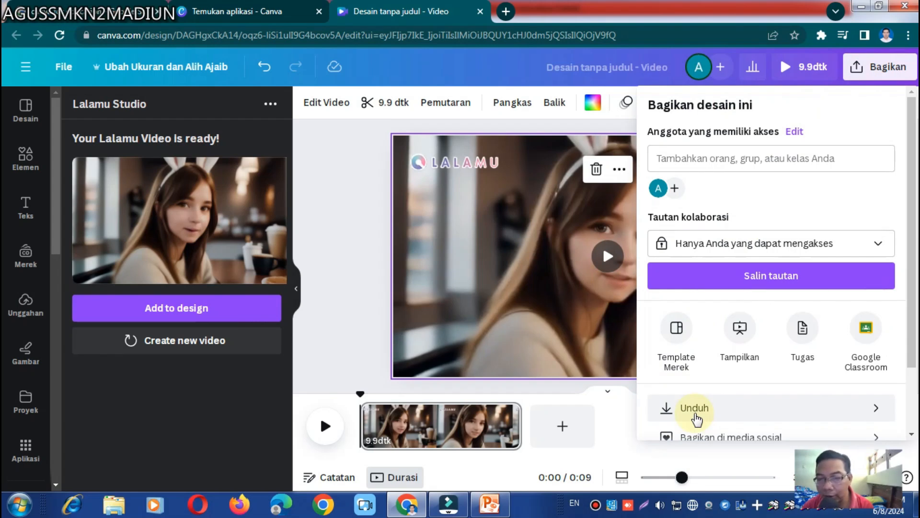
{"action": "left_click", "coordinate": [326, 300]}
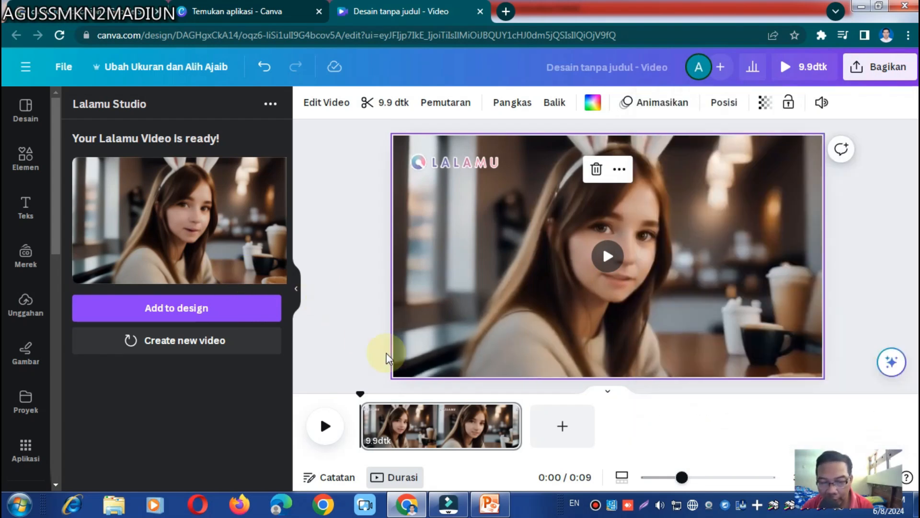
Add a second blank page to the design and start a new Lalamu Studio video
{"action": "left_click", "coordinate": [562, 427]}
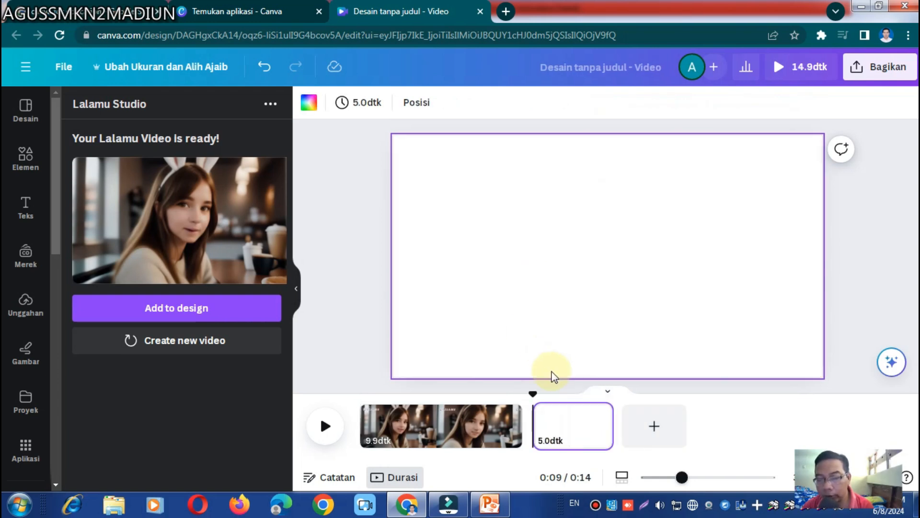
{"action": "left_click", "coordinate": [172, 349]}
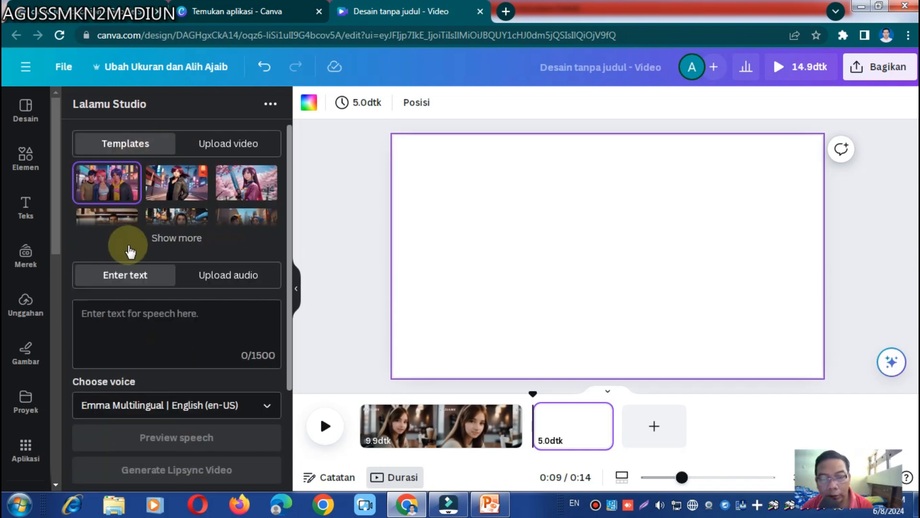
Upload the video file WhatsApp Video 2024-05-24 at 09.16.36 from the Downloads folder as the lipsync source video
{"action": "left_click", "coordinate": [211, 151]}
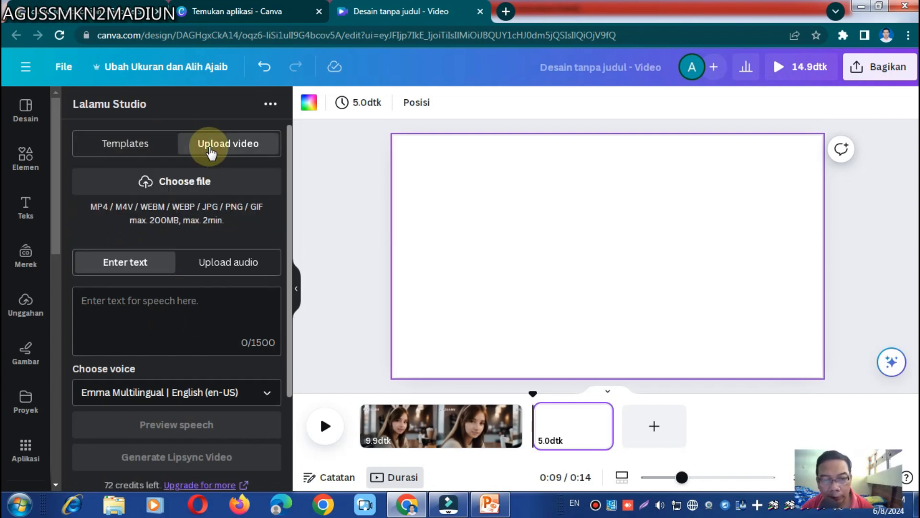
{"action": "left_click", "coordinate": [200, 183]}
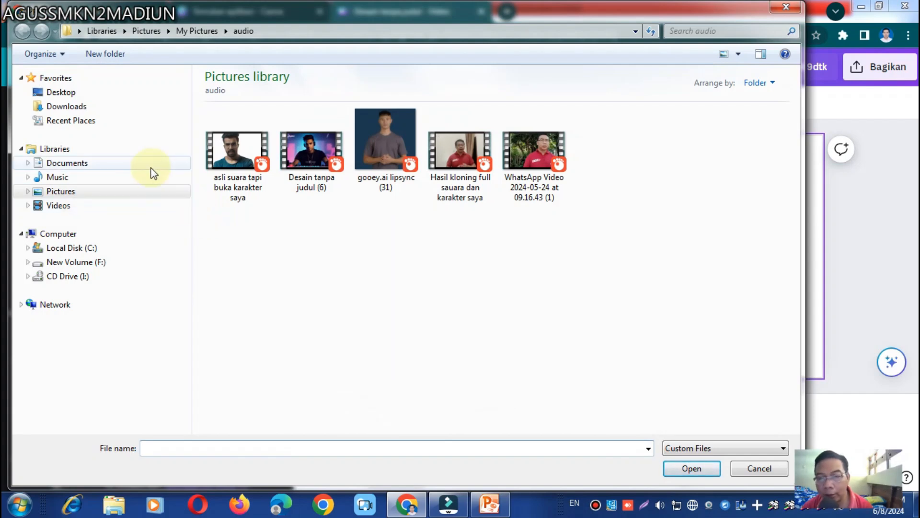
{"action": "left_click", "coordinate": [77, 107]}
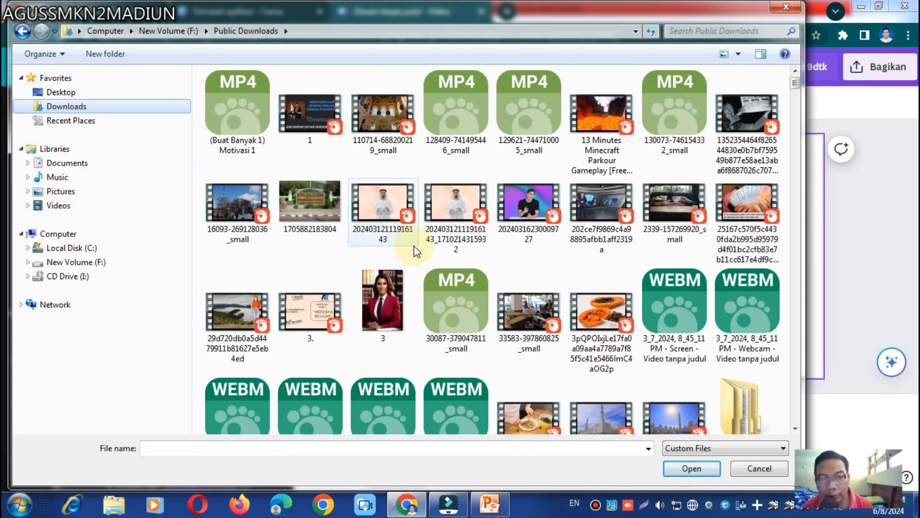
{"action": "left_click", "coordinate": [454, 207]}
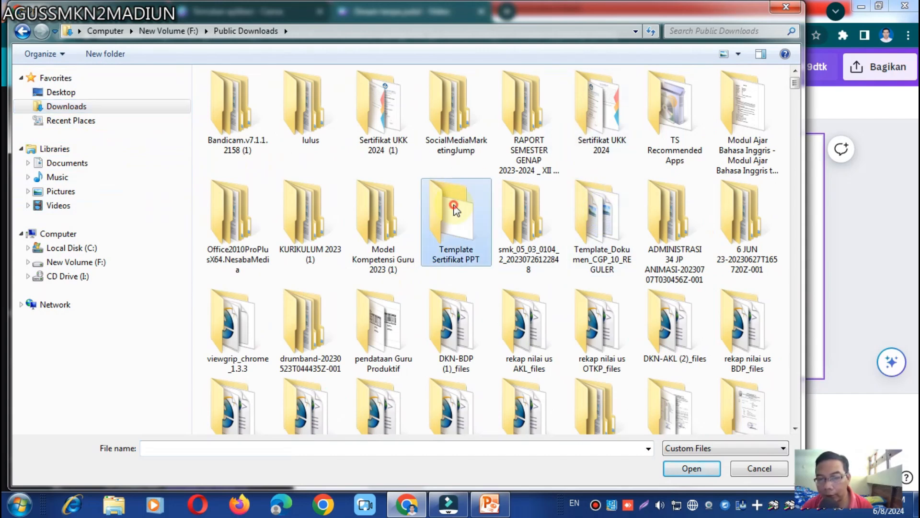
{"action": "scroll", "coordinate": [453, 207], "scroll_direction": "down", "scroll_amount": 5}
{"action": "scroll", "coordinate": [454, 207], "scroll_direction": "down", "scroll_amount": 3}
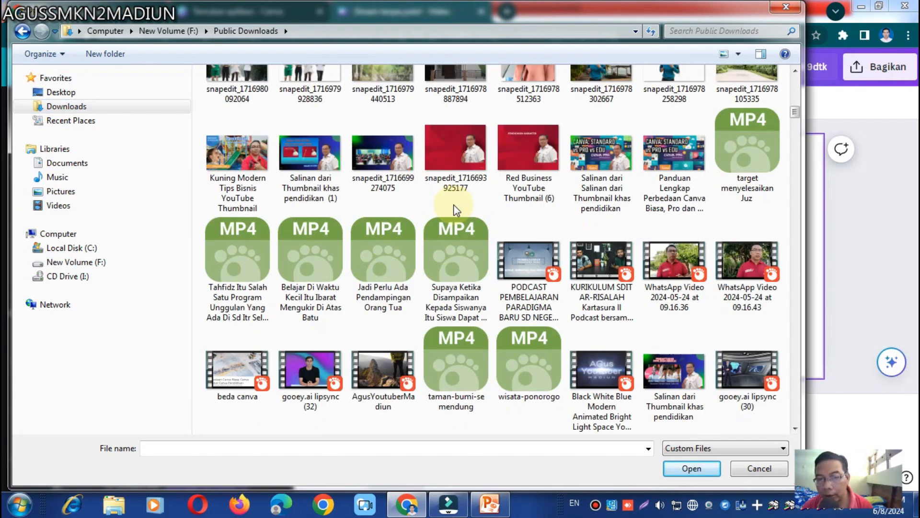
{"action": "left_click", "coordinate": [674, 262]}
{"action": "left_click", "coordinate": [692, 468]}
Use uploaded audio instead of text for the speech, choosing the suara asli MP3 from the audio folder in Pictures
{"action": "left_click", "coordinate": [118, 247]}
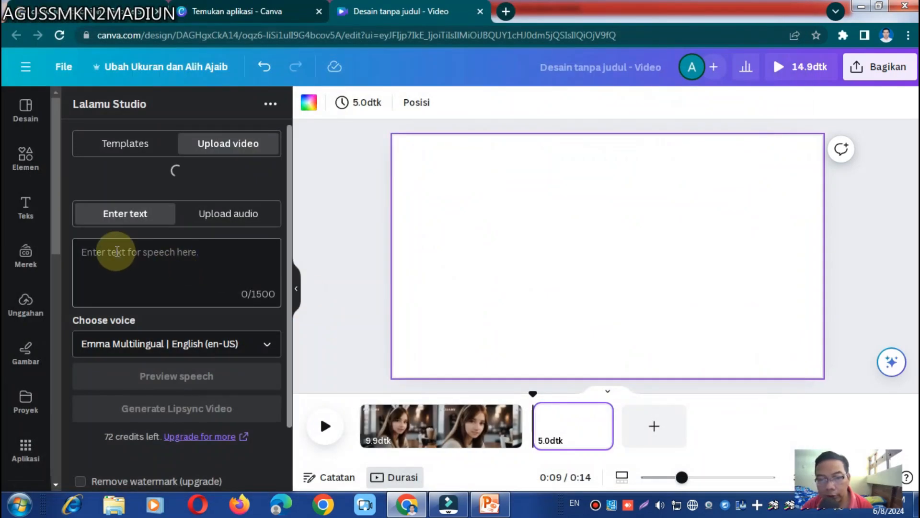
{"action": "left_click", "coordinate": [228, 216]}
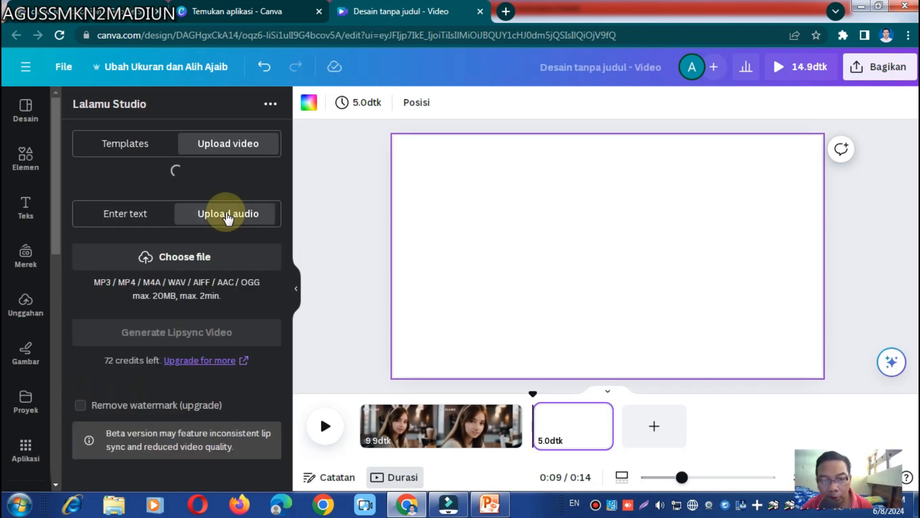
{"action": "left_click", "coordinate": [202, 257]}
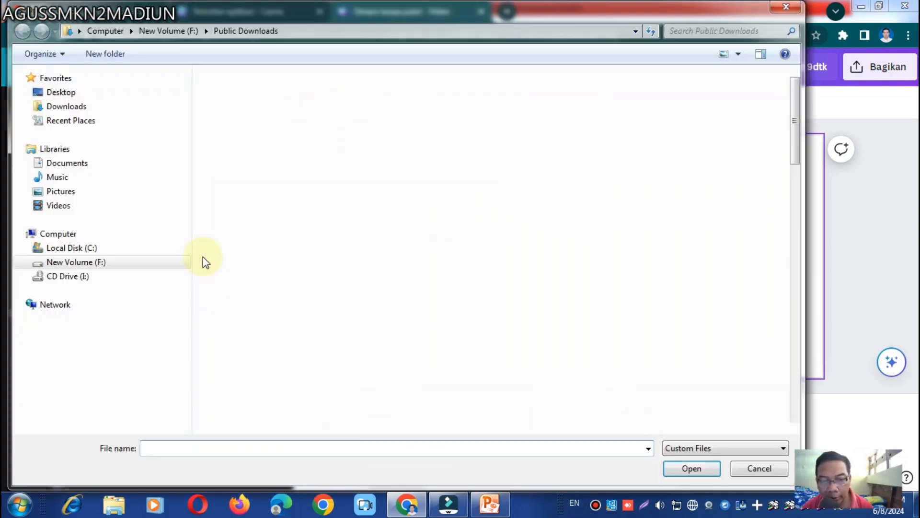
{"action": "left_click", "coordinate": [50, 194]}
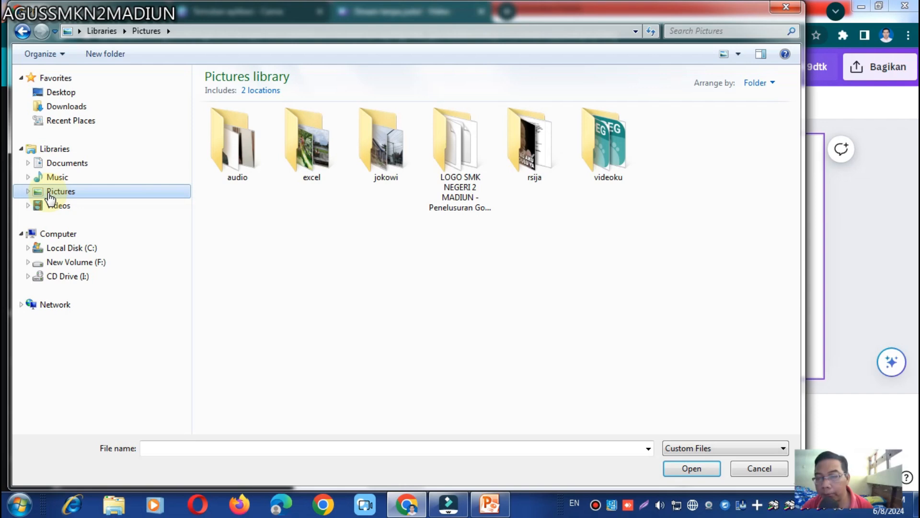
{"action": "double_click", "coordinate": [221, 146]}
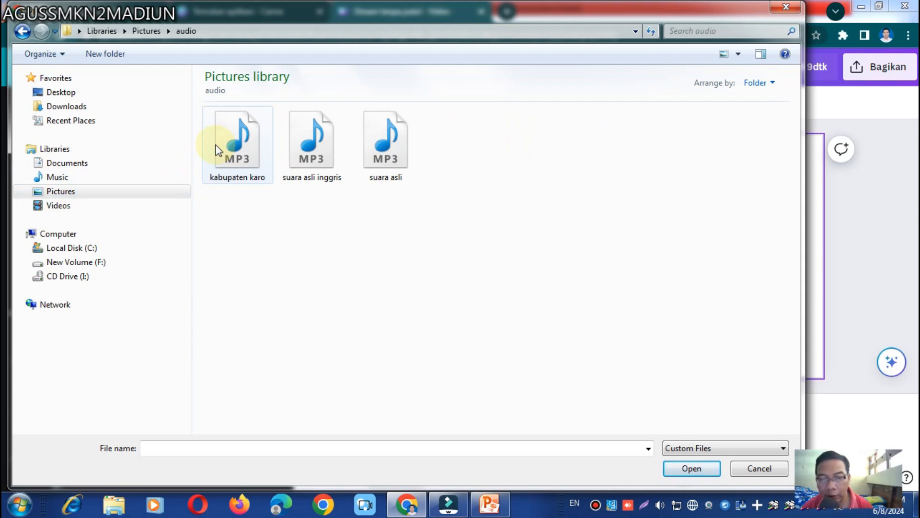
{"action": "left_click", "coordinate": [389, 164]}
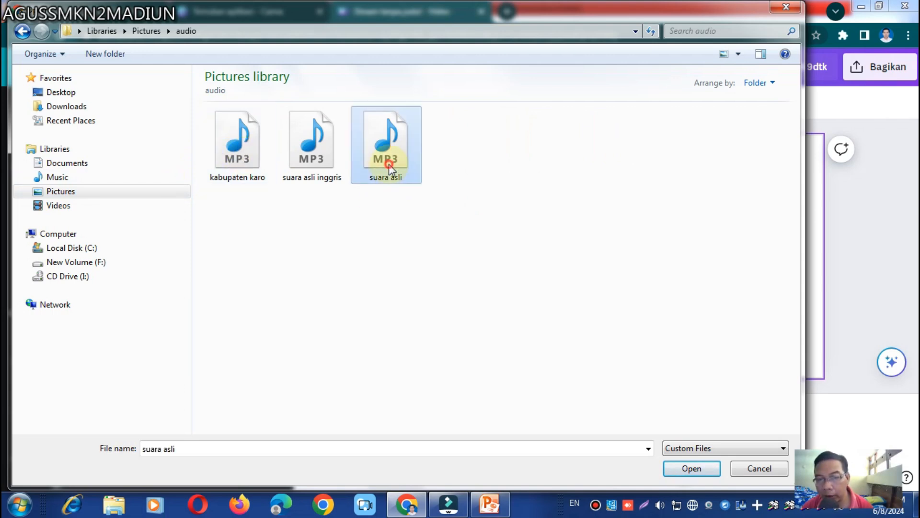
{"action": "left_click", "coordinate": [692, 469]}
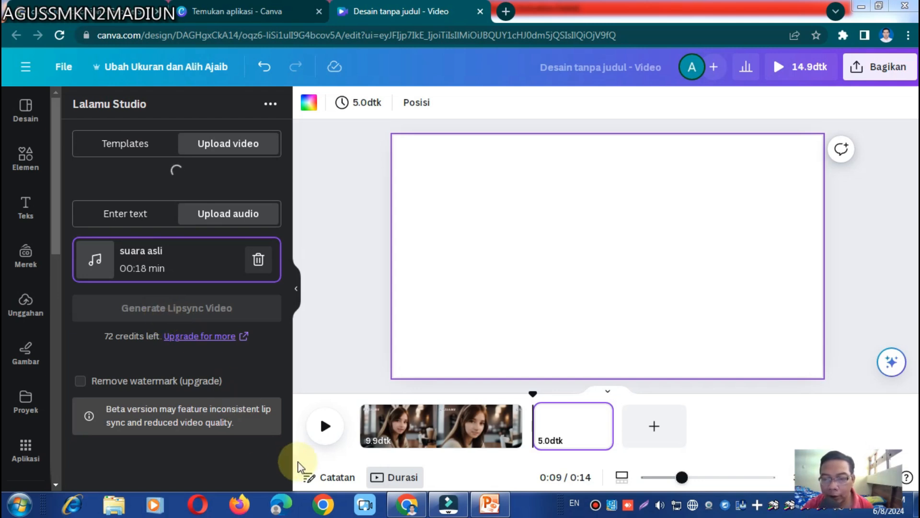
Go back to the first page with the lipsync video of the character wearing bunny ears
{"action": "left_click", "coordinate": [384, 432]}
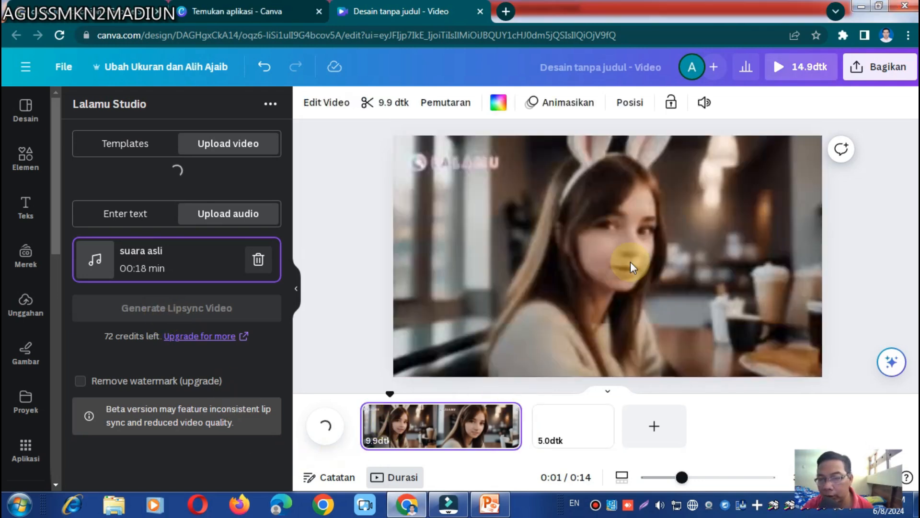